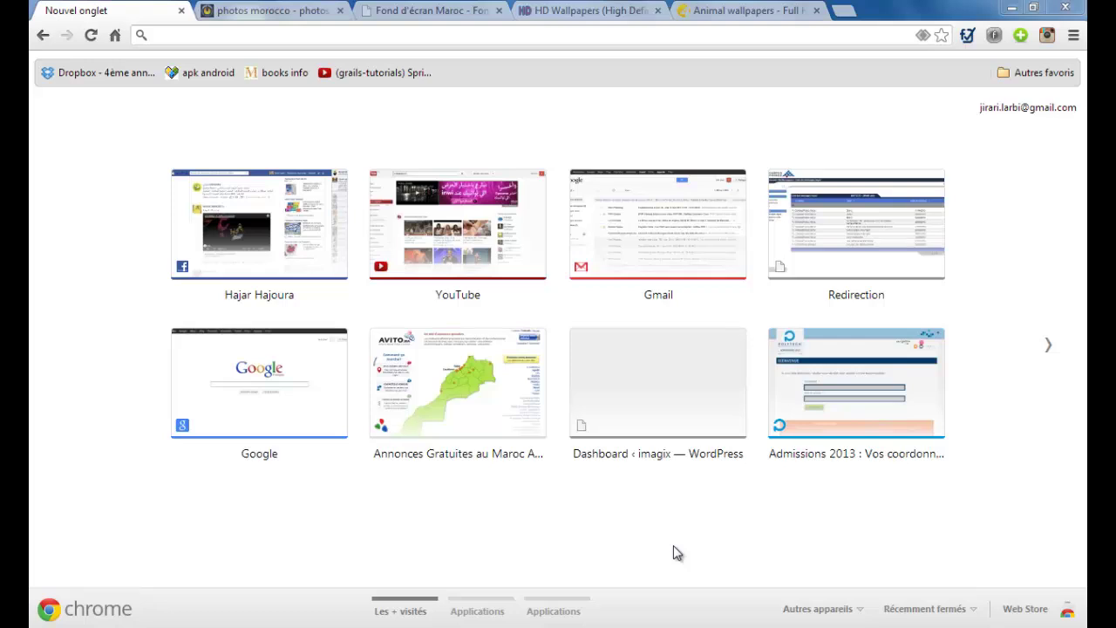
- Load the local server index at 127.0.0.1 and open the imagix site from its directory list
{"action": "left_click", "coordinate": [280, 42]}
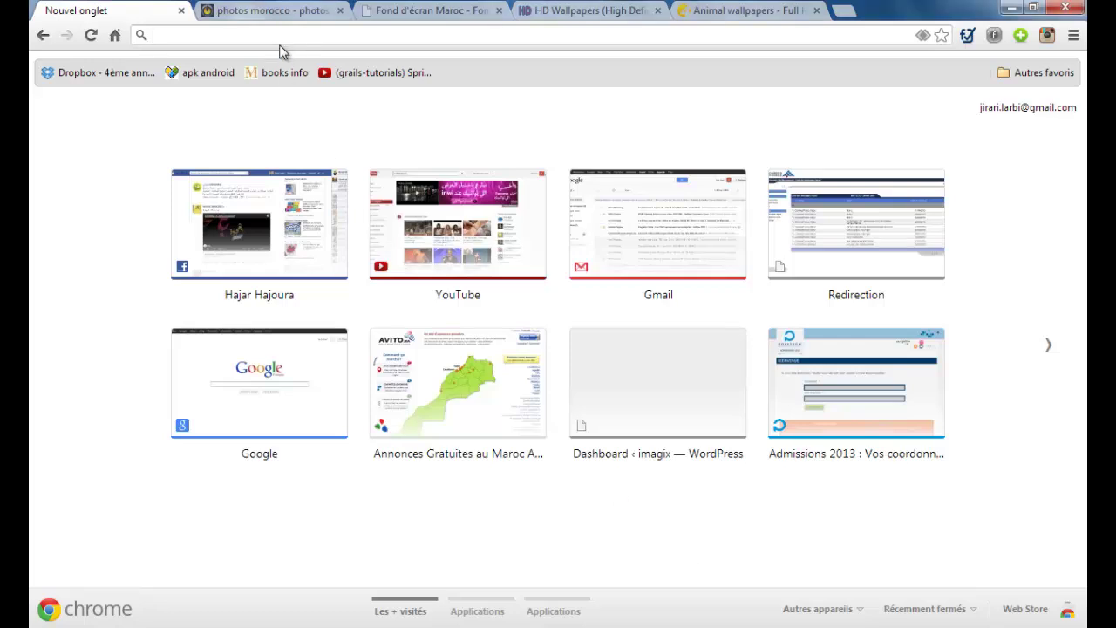
{"action": "type", "text": "127.0.0.1"}
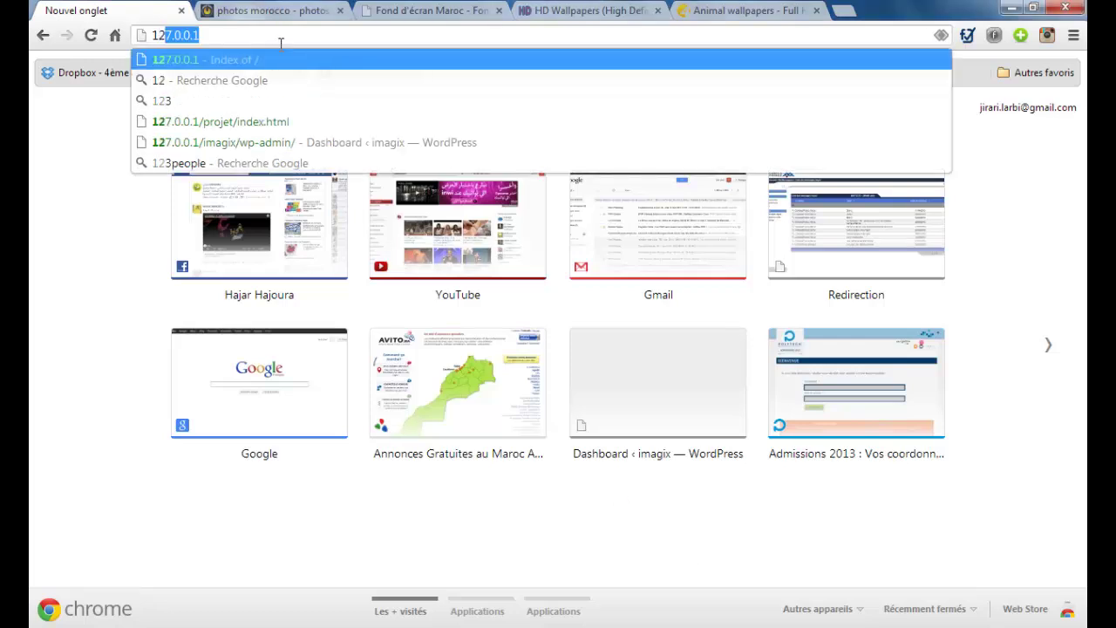
{"action": "key", "text": "Return"}
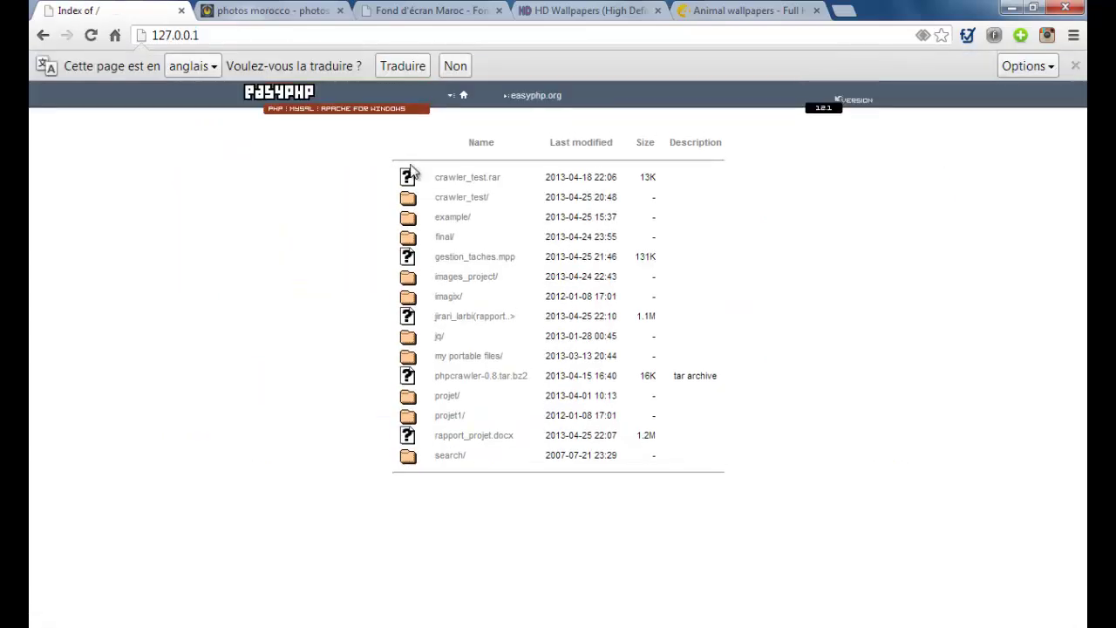
{"action": "left_click", "coordinate": [439, 238]}
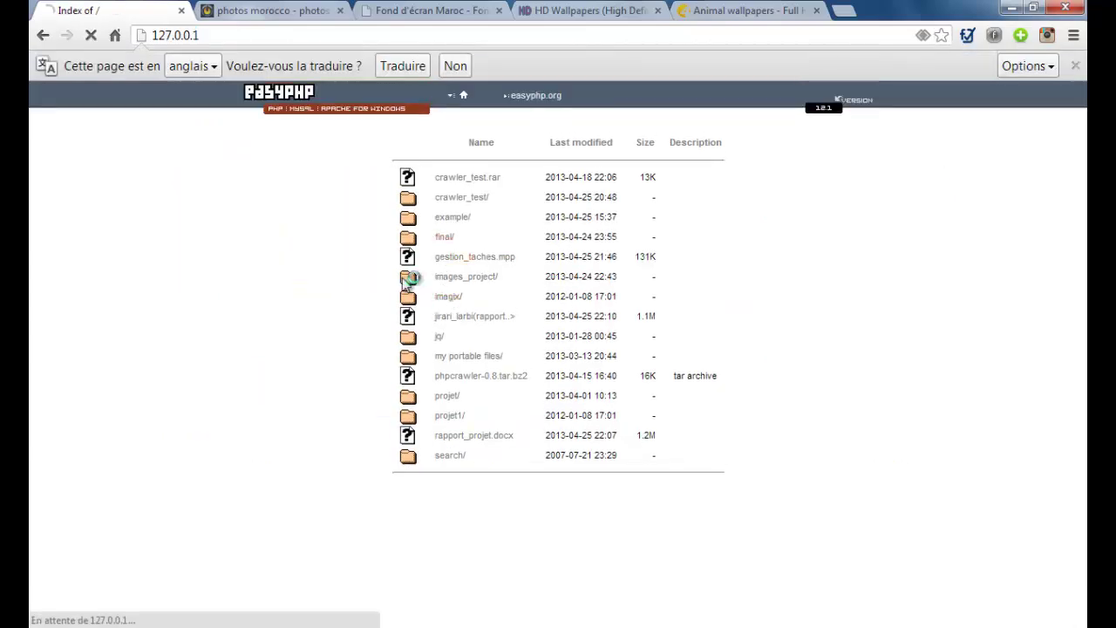
{"action": "left_click", "coordinate": [457, 299]}
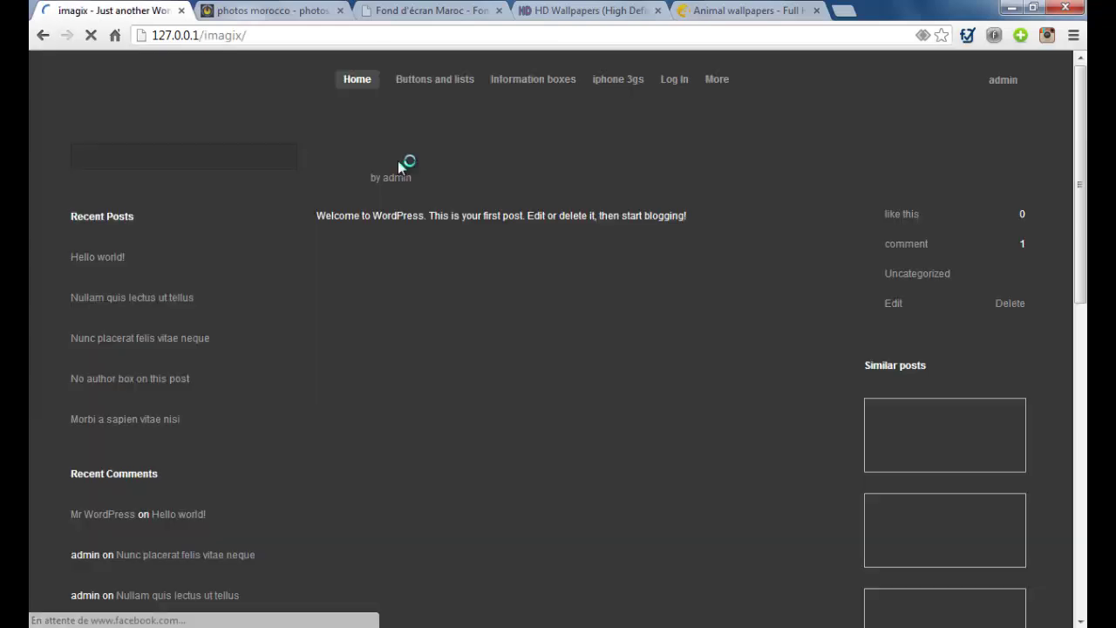
- Go to the imagix WordPress dashboard at 127.0.0.1/imagix/wp-admin/
{"action": "left_click", "coordinate": [294, 43]}
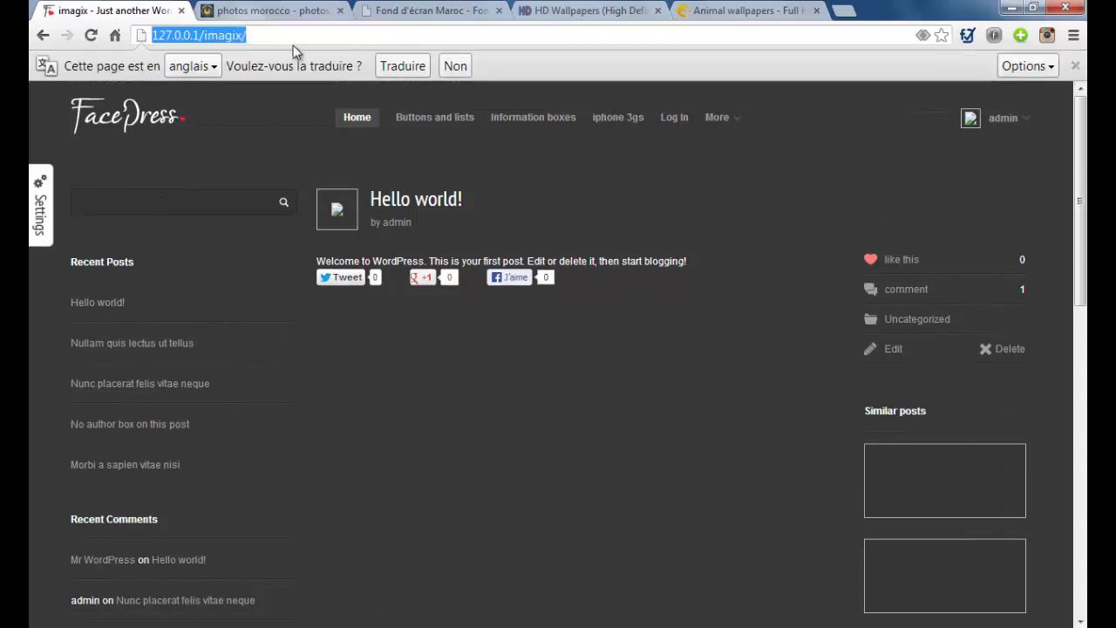
{"action": "left_click", "coordinate": [304, 38]}
{"action": "type", "text": "wp"}
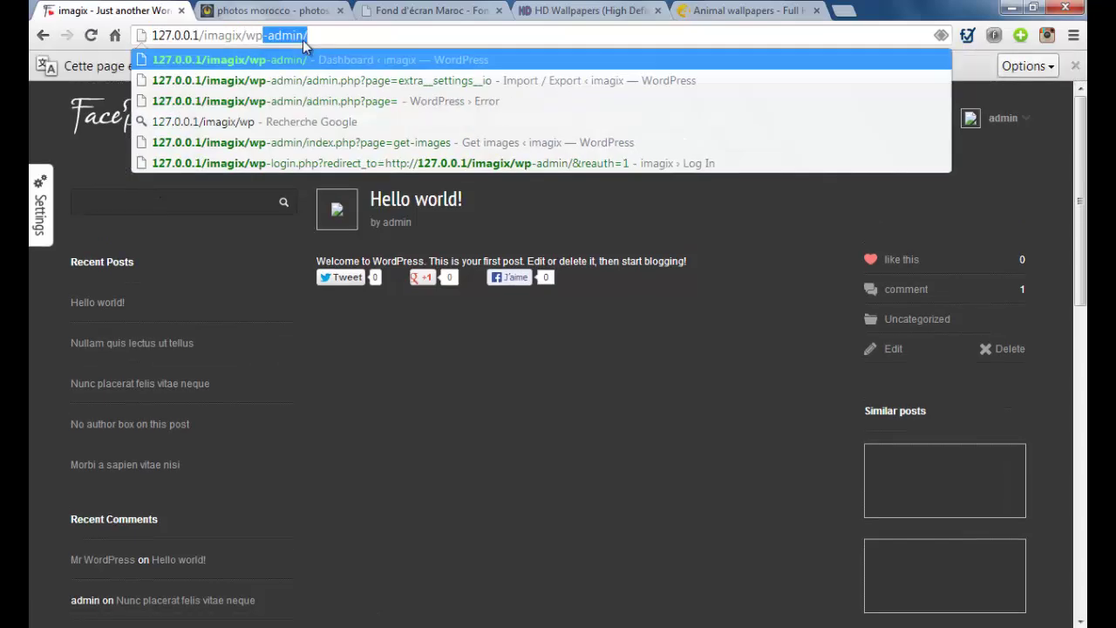
{"action": "key", "text": "Return"}
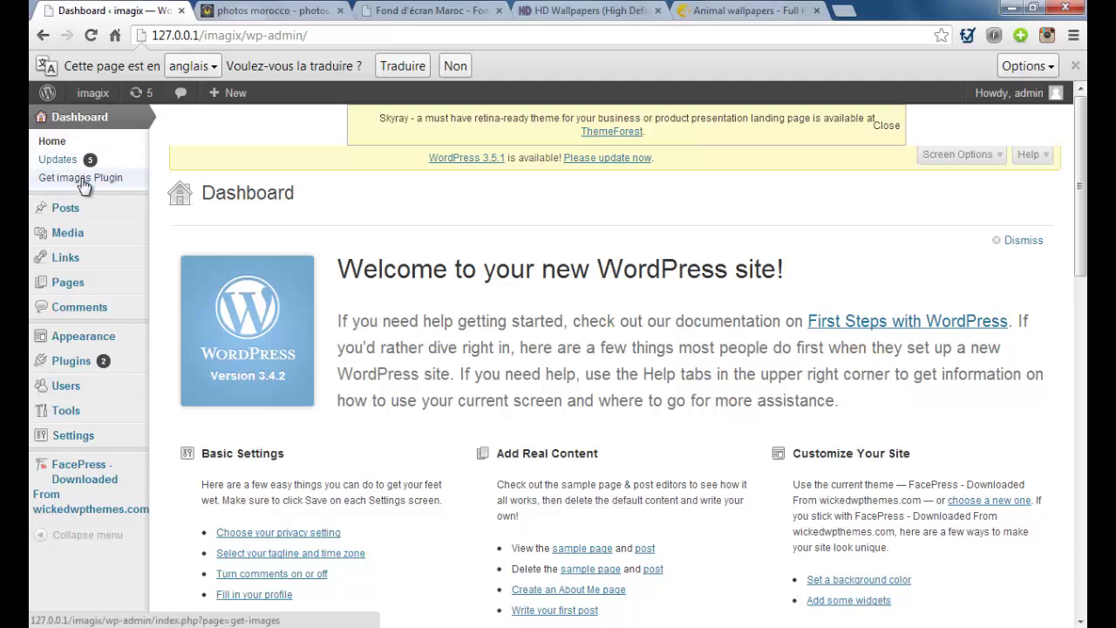
- Enter the Get images Plugin and visit its listed hdwallpapers.in anime-desktop-wallpapers link to show the extracted pictures
{"action": "left_click", "coordinate": [103, 186]}
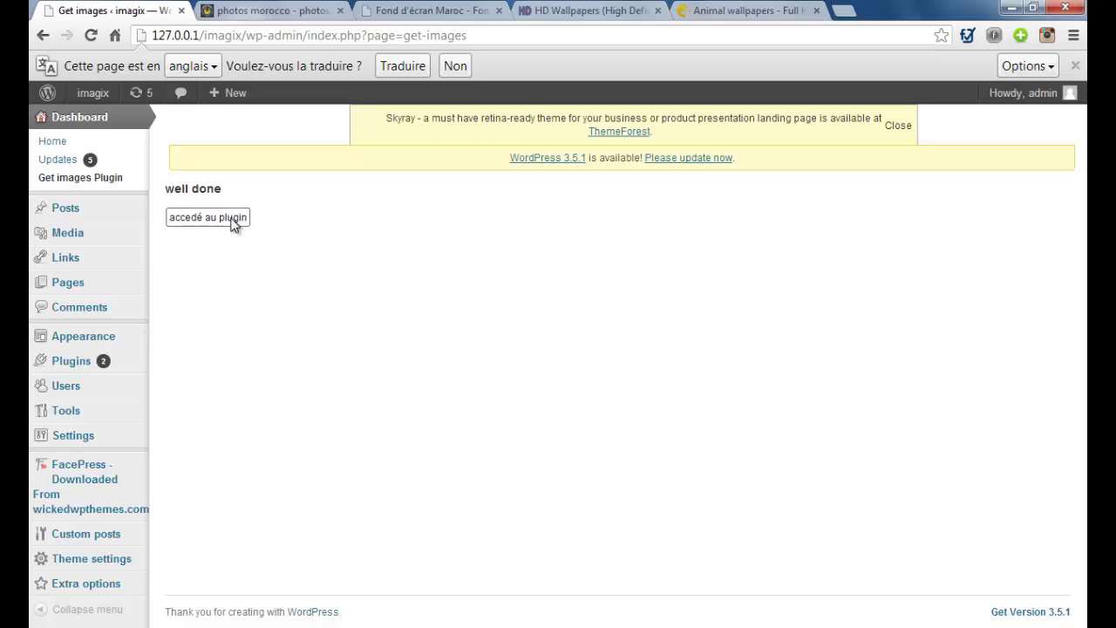
{"action": "left_click", "coordinate": [232, 220]}
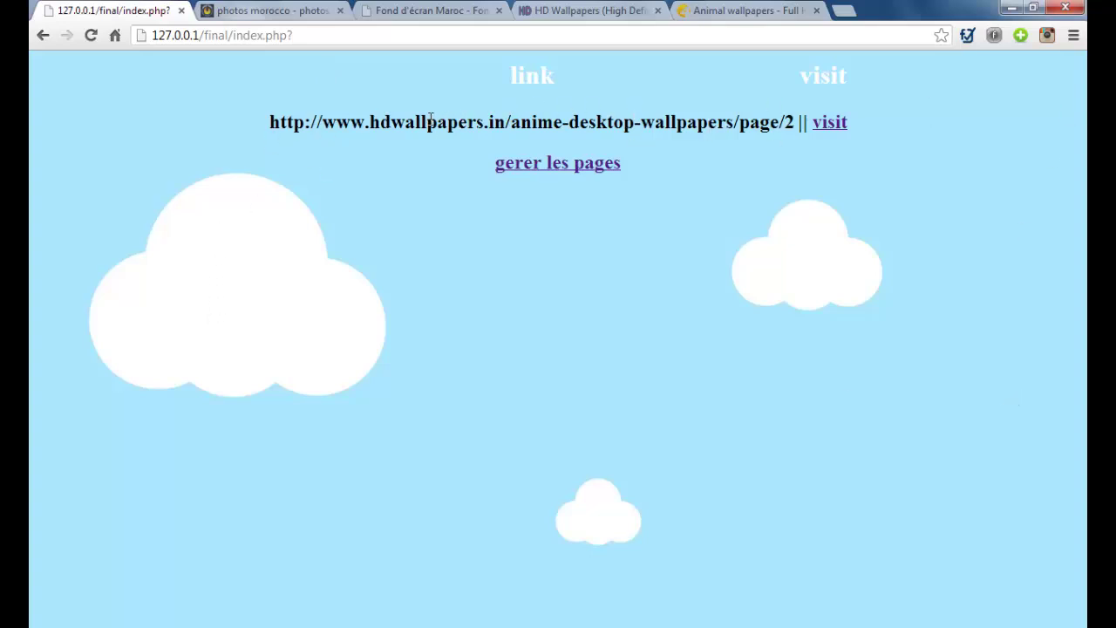
{"action": "left_click", "coordinate": [830, 123]}
{"action": "left_click", "coordinate": [306, 8]}
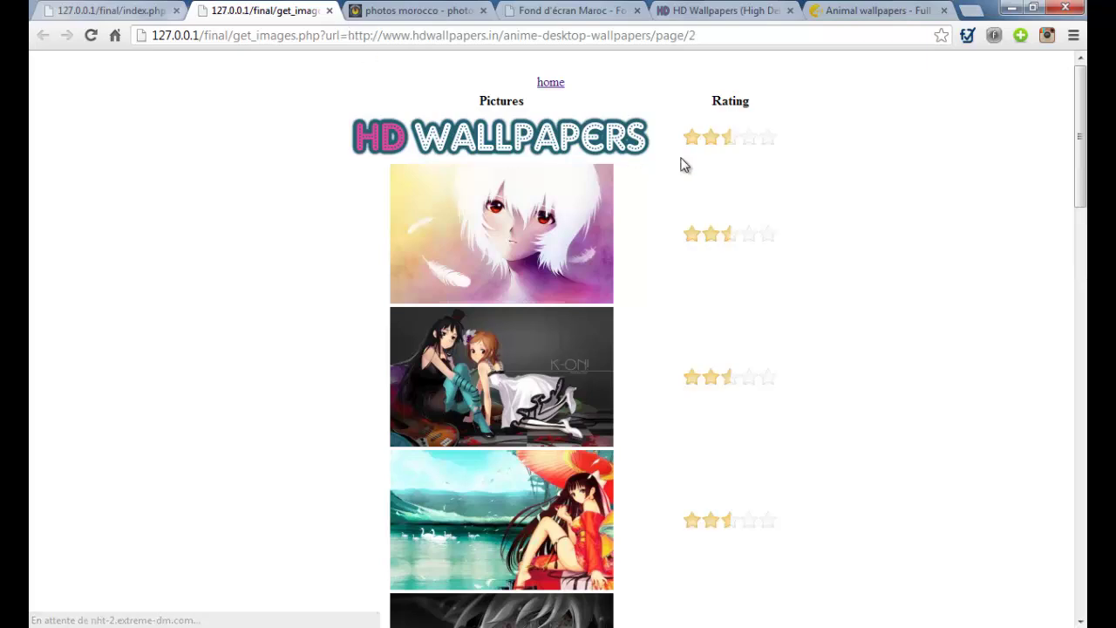
- Rate the K-ON!, red parasol and pink-flower girl wallpapers about four and a half stars each
{"action": "left_click_drag", "start_coordinate": [1076, 113], "coordinate": [1060, 139]}
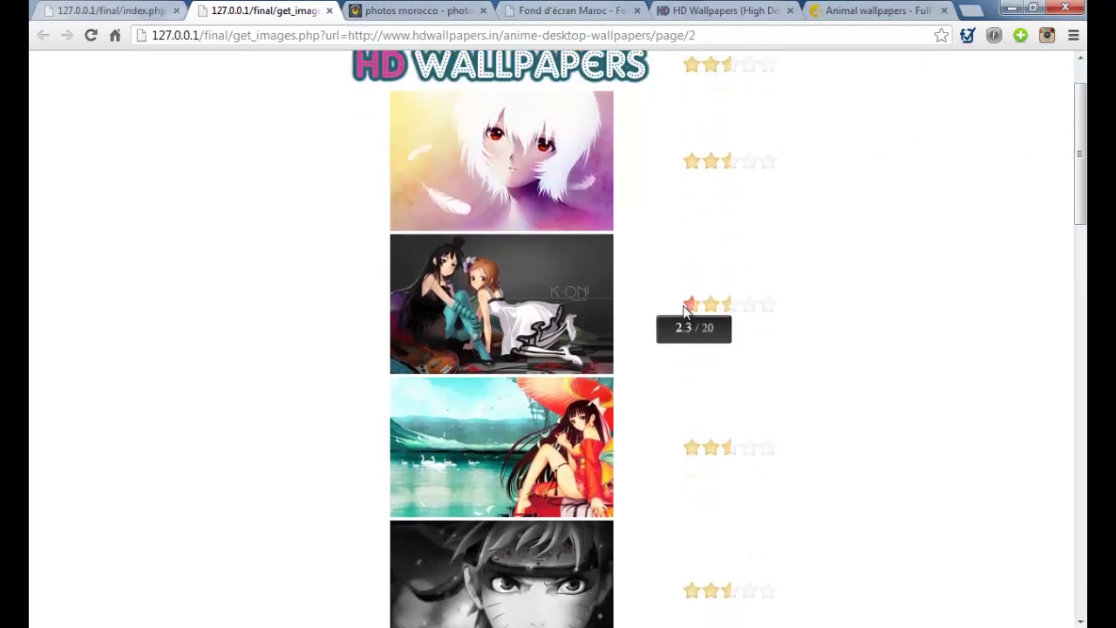
{"action": "left_click", "coordinate": [773, 317]}
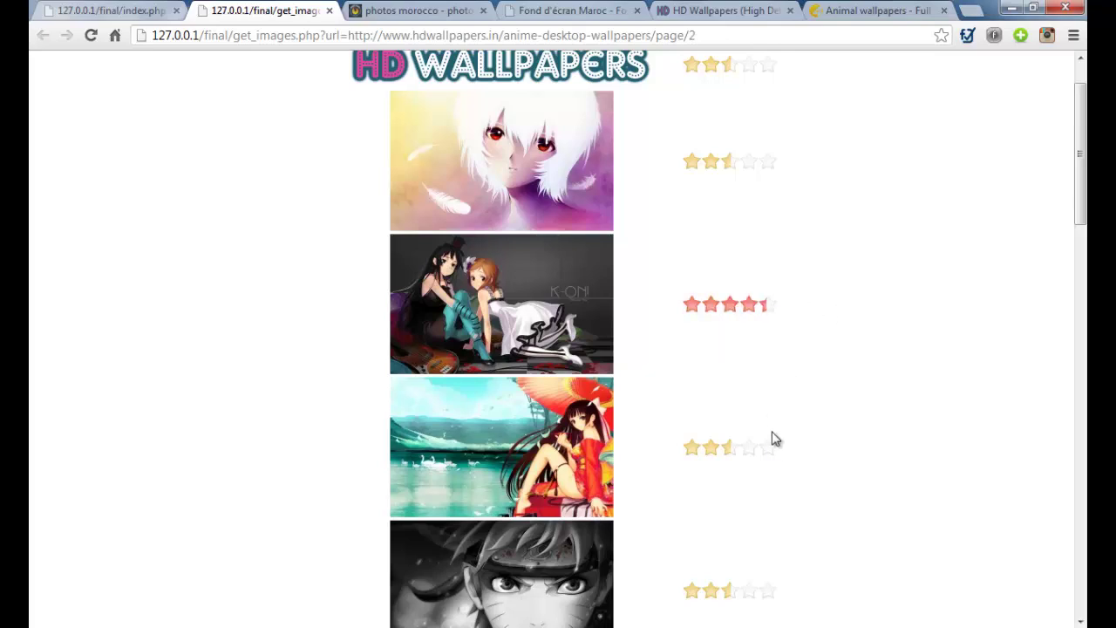
{"action": "left_click_drag", "start_coordinate": [1079, 210], "coordinate": [1056, 292]}
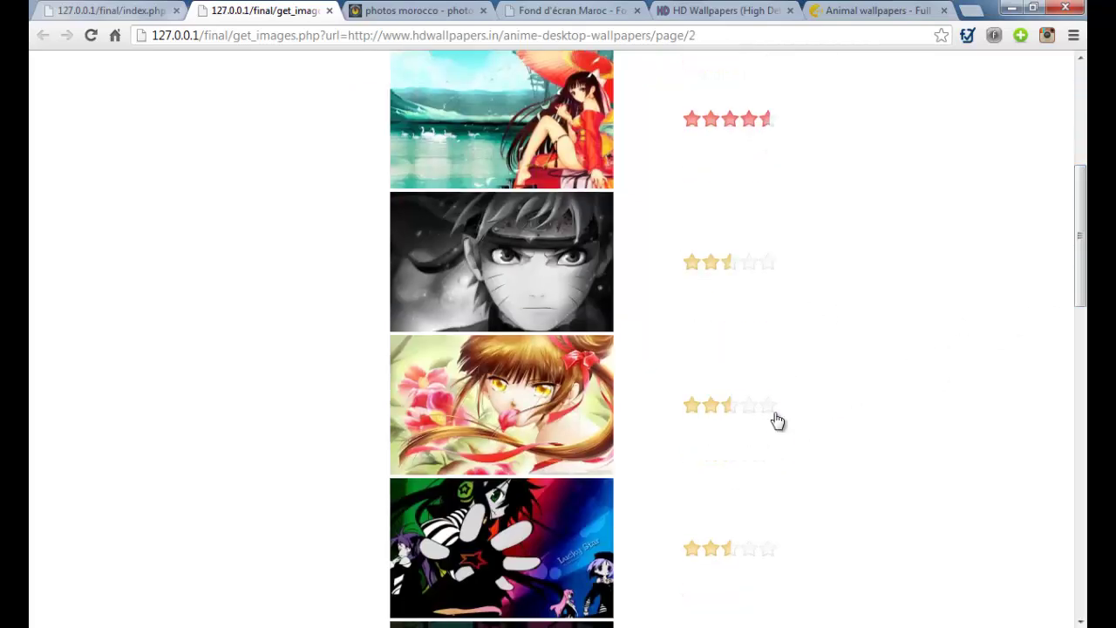
{"action": "left_click", "coordinate": [720, 410]}
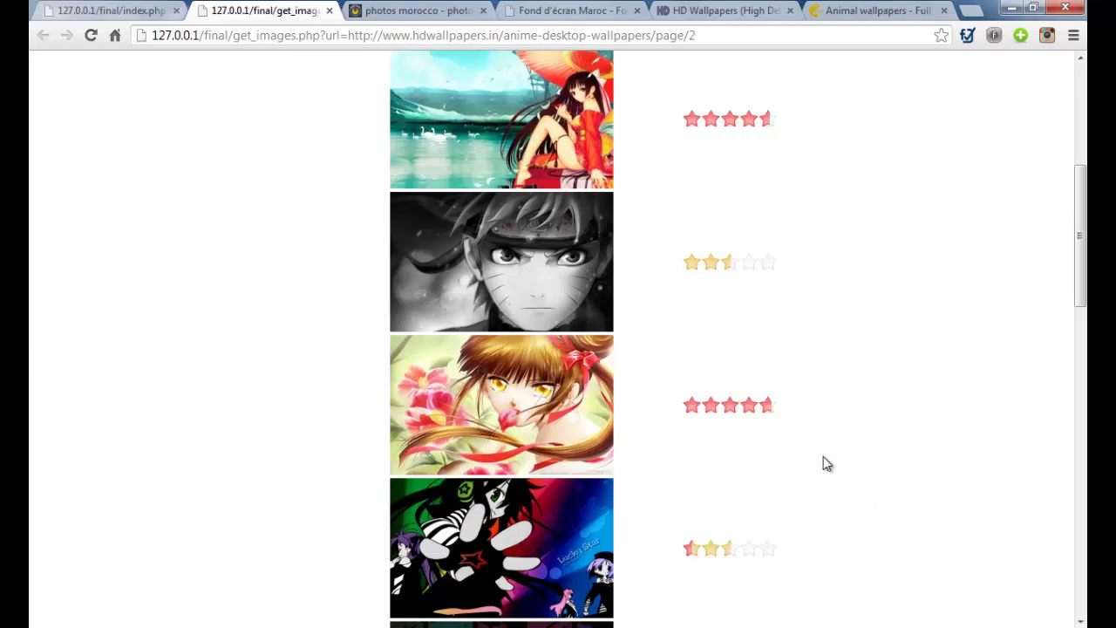
- Look through the remaining extracted pictures and their ratings, and return to the plugin's home page
{"action": "scroll", "coordinate": [771, 408], "scroll_direction": "down", "scroll_amount": 4}
{"action": "scroll", "coordinate": [770, 414], "scroll_direction": "down", "scroll_amount": 8}
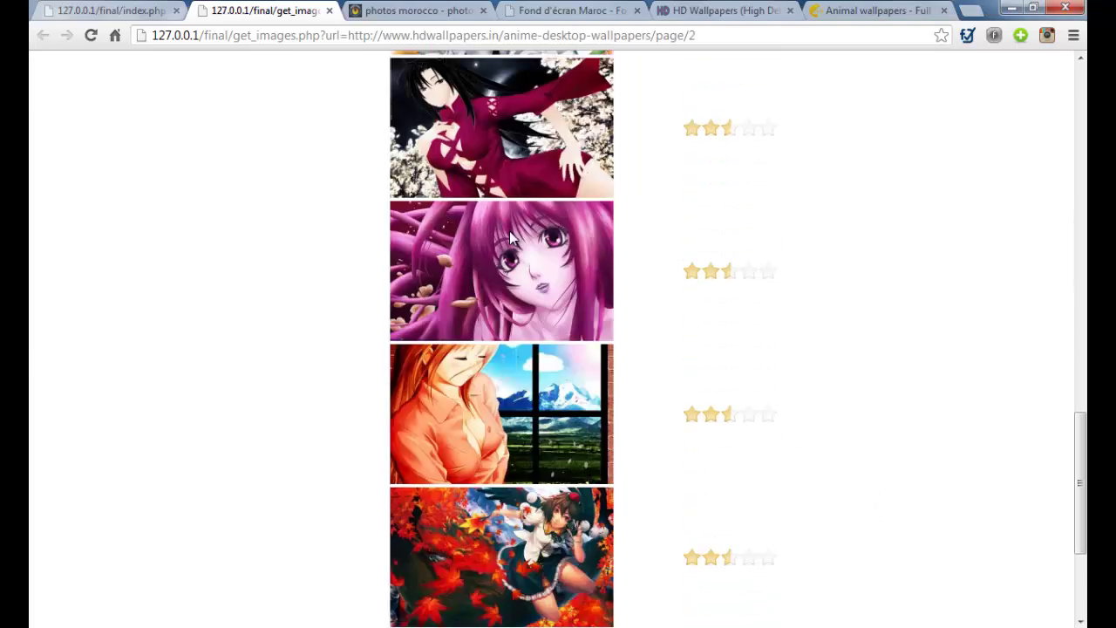
{"action": "scroll", "coordinate": [609, 578], "scroll_direction": "up", "scroll_amount": 20}
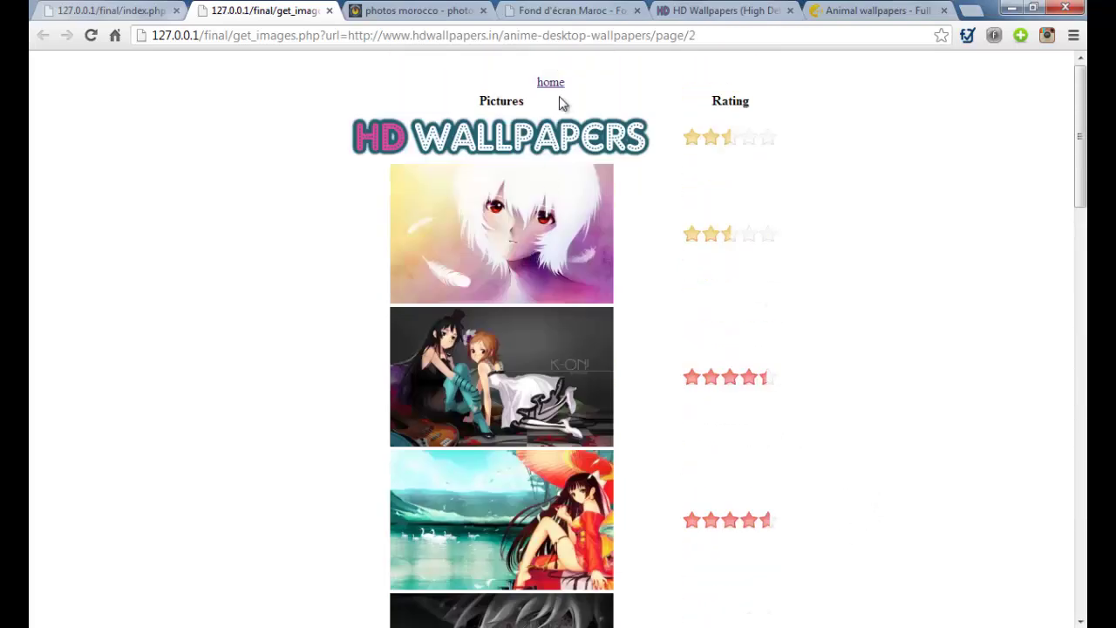
{"action": "scroll", "coordinate": [369, 182], "scroll_direction": "down", "scroll_amount": 15}
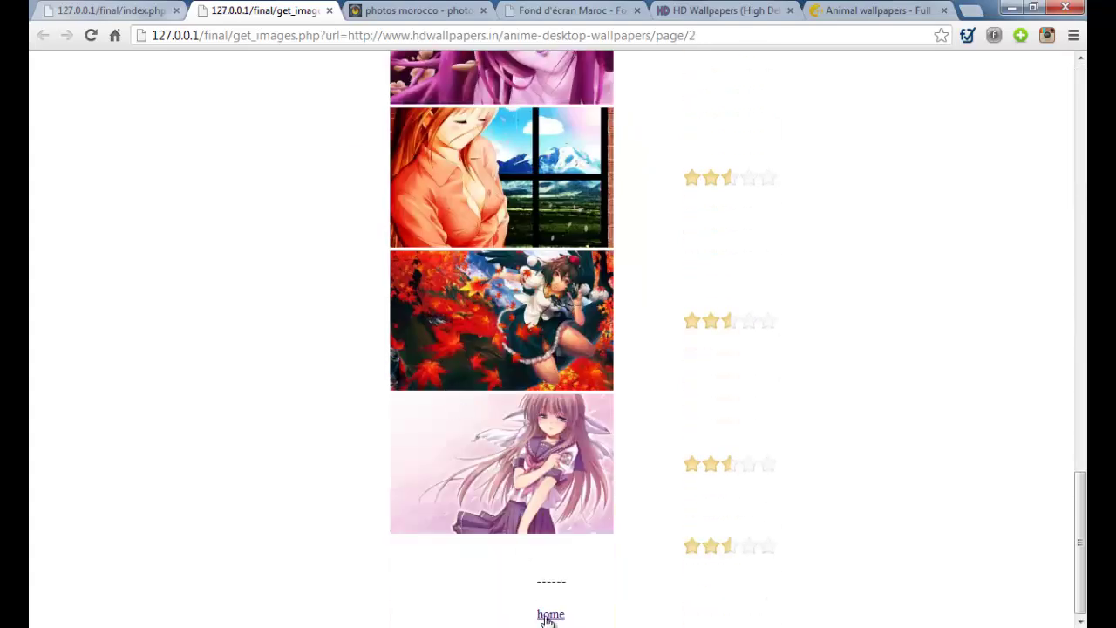
{"action": "left_click", "coordinate": [549, 615]}
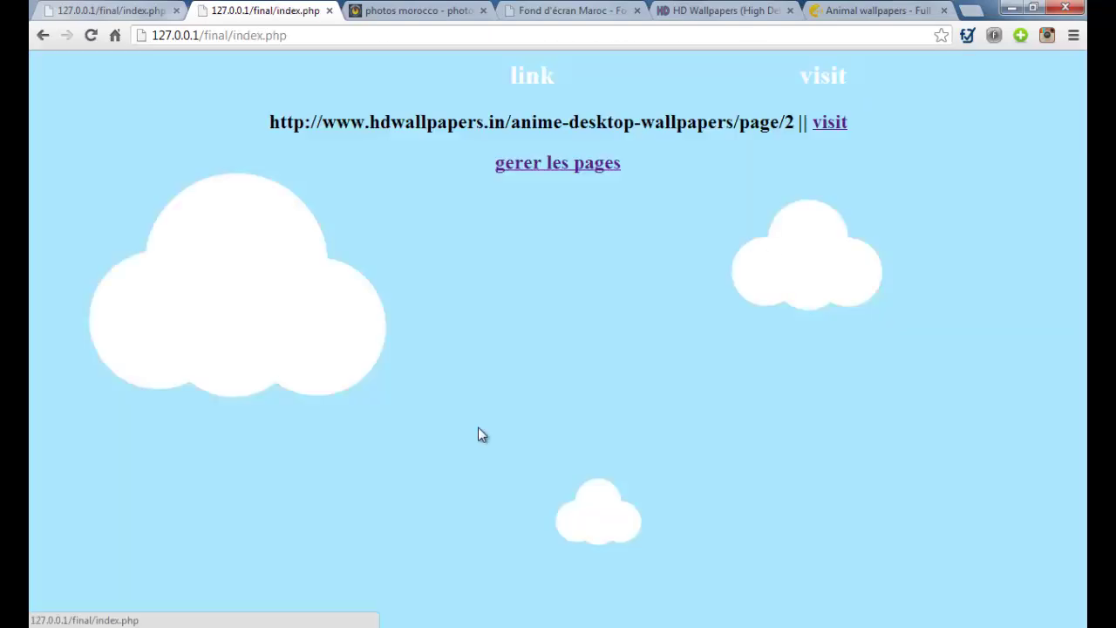
- Delete the hdwallpapers.in anime-desktop-wallpapers/page/2 link in the site management page and return to the plugin's home page
{"action": "left_click", "coordinate": [605, 170]}
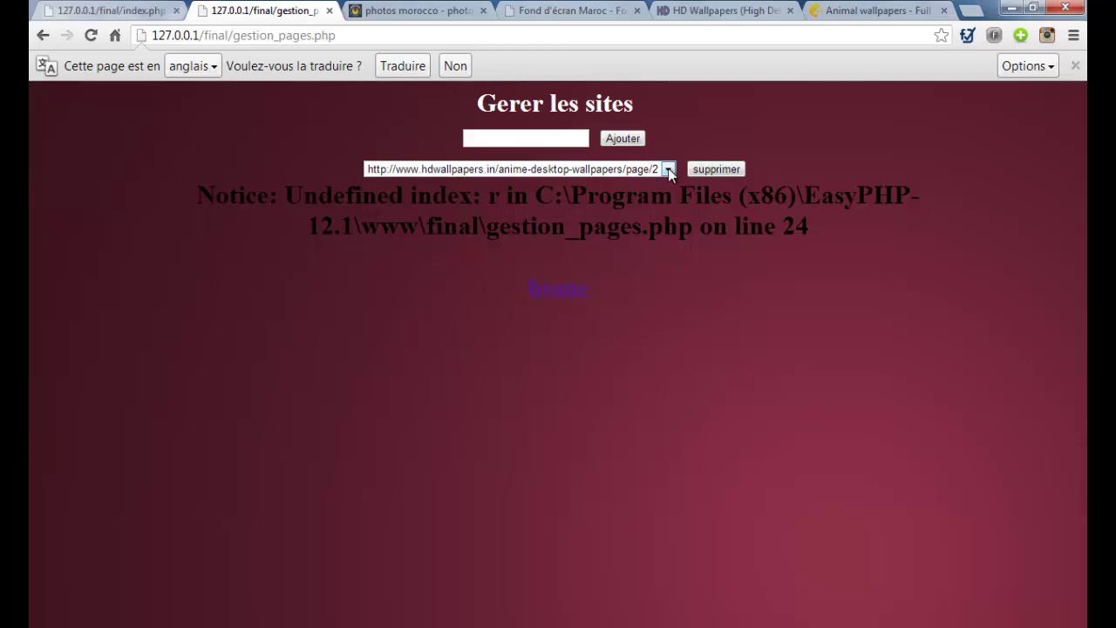
{"action": "left_click", "coordinate": [668, 169]}
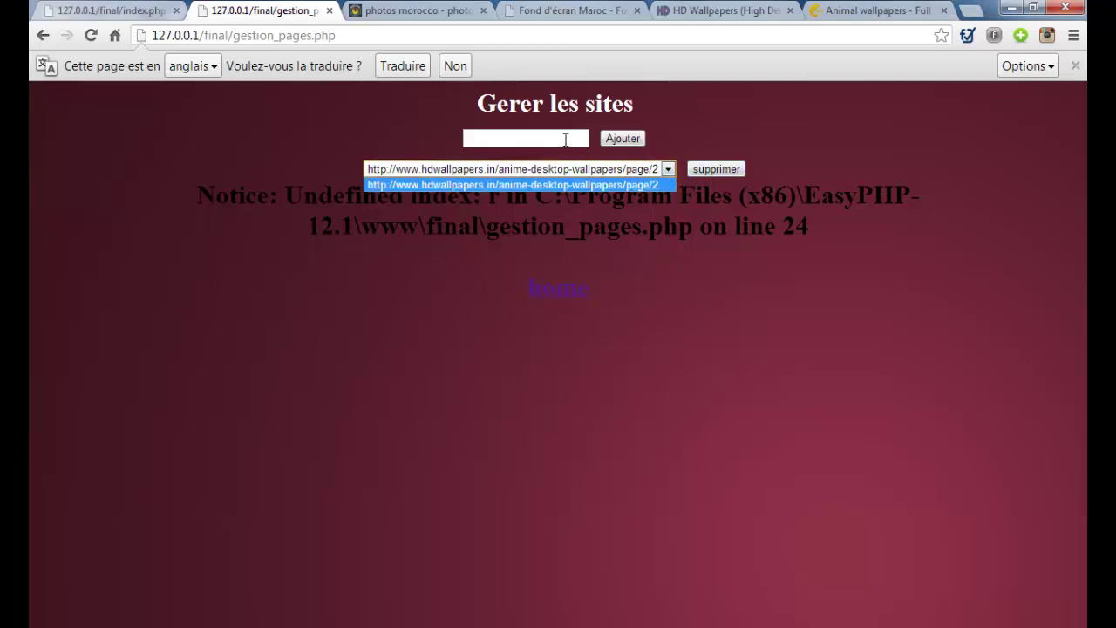
{"action": "left_click", "coordinate": [557, 140]}
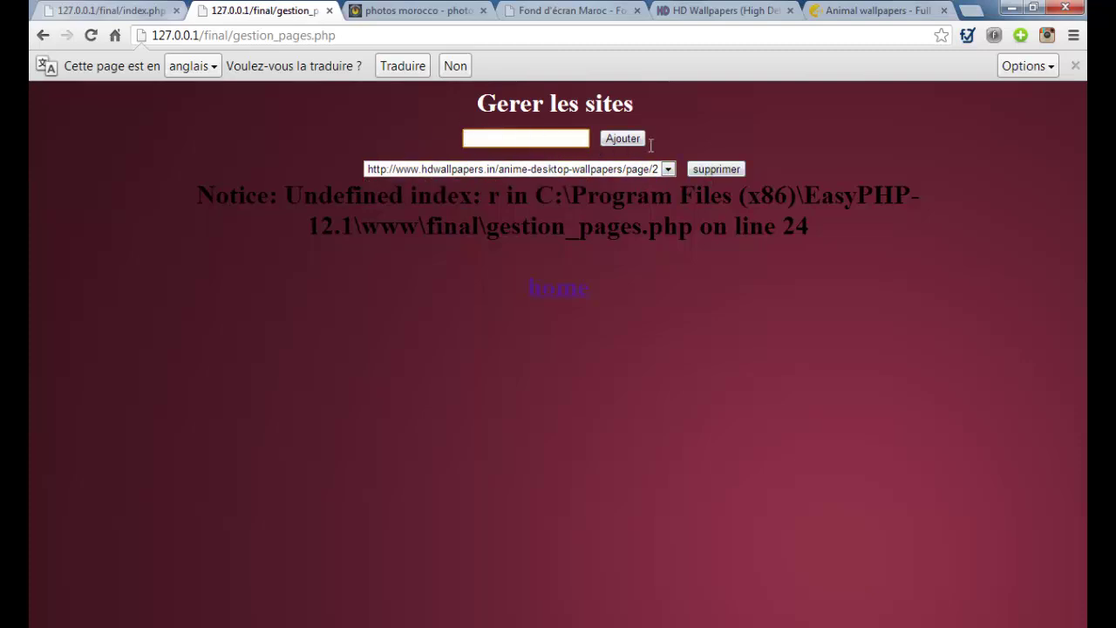
{"action": "left_click", "coordinate": [667, 169]}
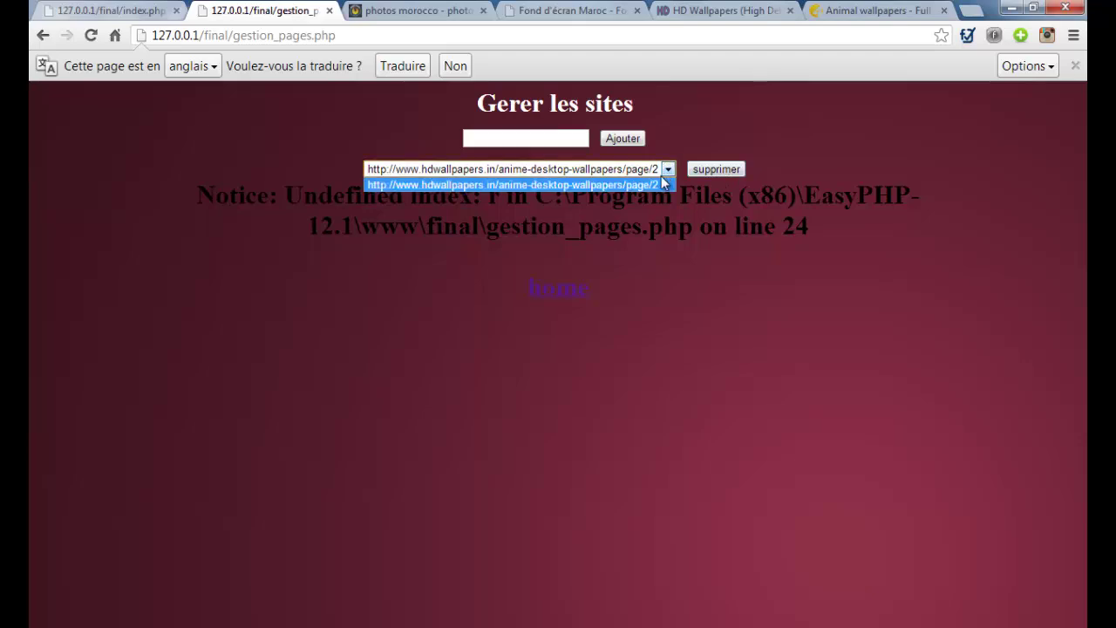
{"action": "left_click", "coordinate": [669, 182]}
{"action": "left_click", "coordinate": [704, 176]}
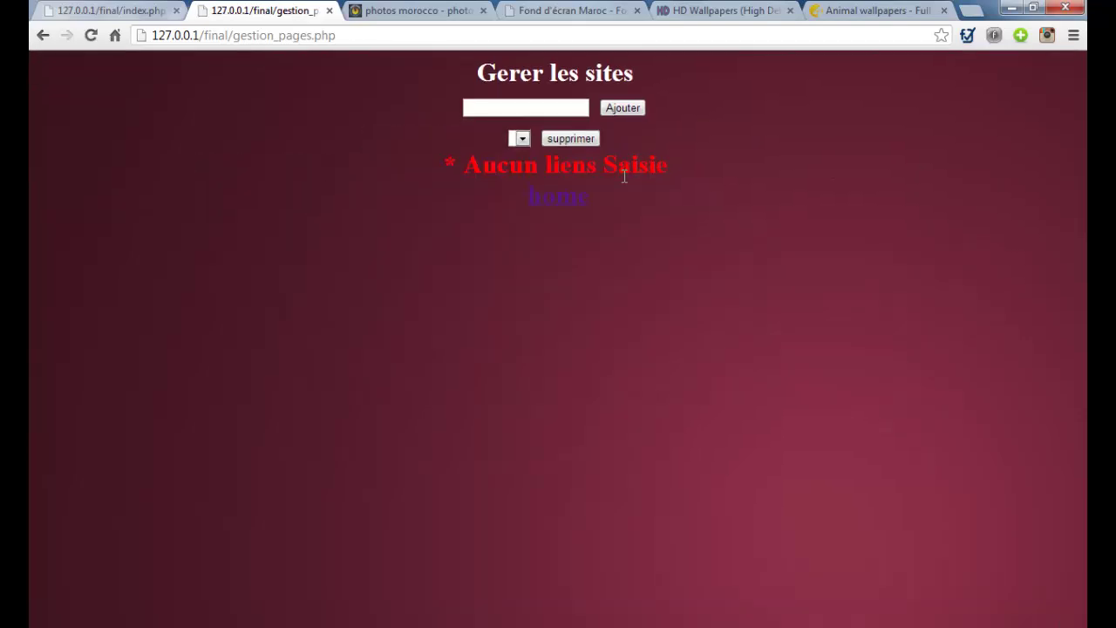
{"action": "left_click", "coordinate": [558, 195]}
- Reopen the site management page and get the address of the photos morocco page on maroc.cz
{"action": "left_click", "coordinate": [595, 125]}
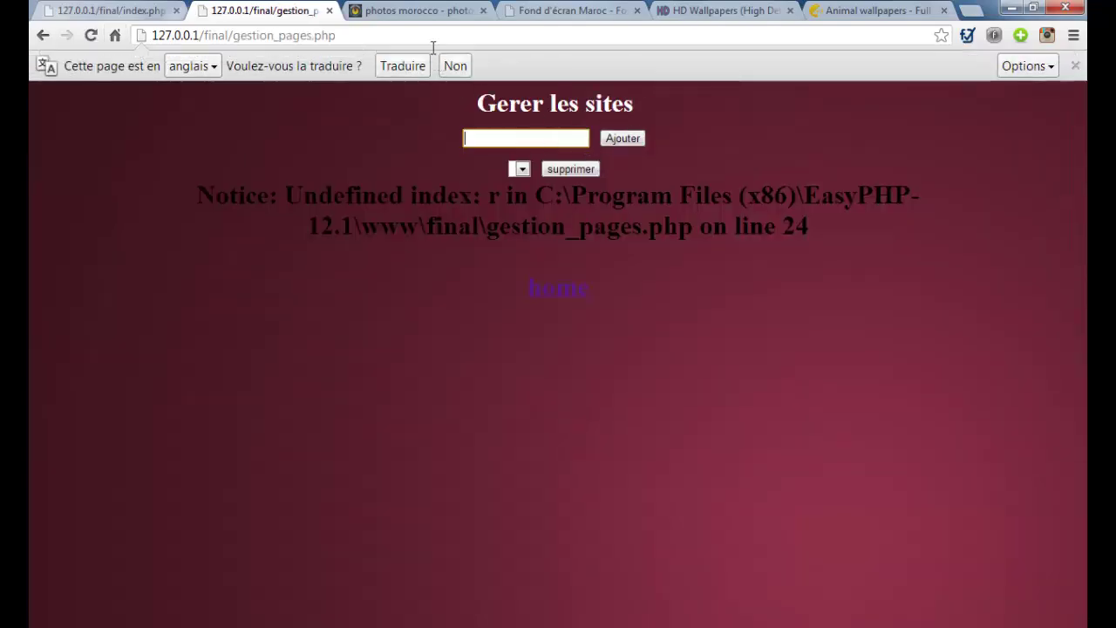
{"action": "left_click", "coordinate": [428, 11]}
{"action": "scroll", "coordinate": [460, 104], "scroll_direction": "up", "scroll_amount": 5}
{"action": "scroll", "coordinate": [511, 180], "scroll_direction": "down", "scroll_amount": 10}
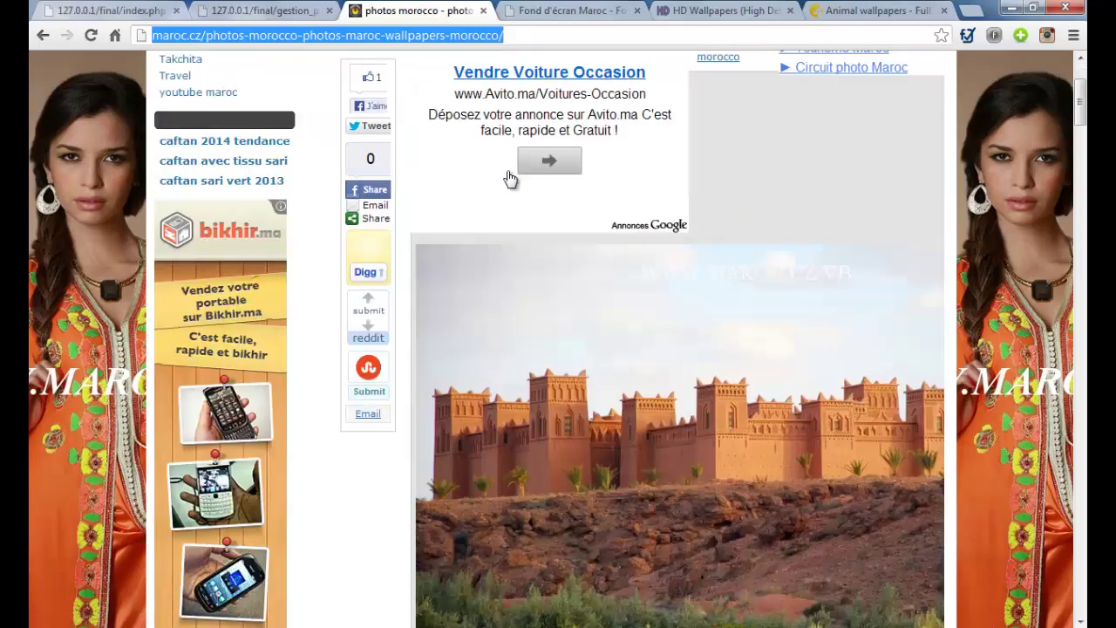
{"action": "scroll", "coordinate": [561, 204], "scroll_direction": "up", "scroll_amount": 8}
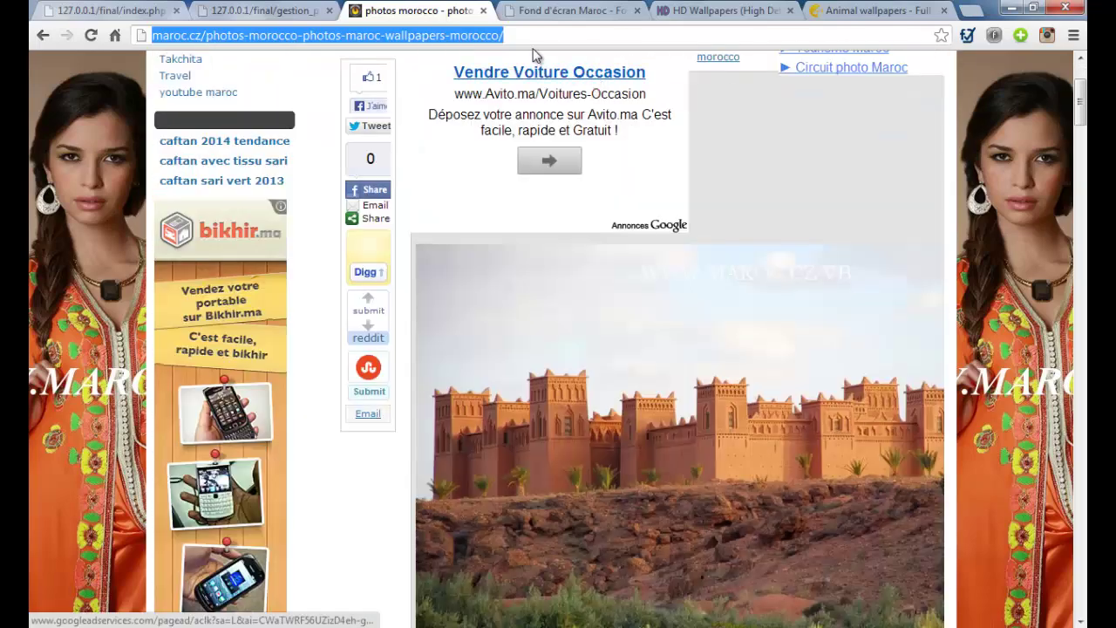
{"action": "left_click", "coordinate": [174, 11]}
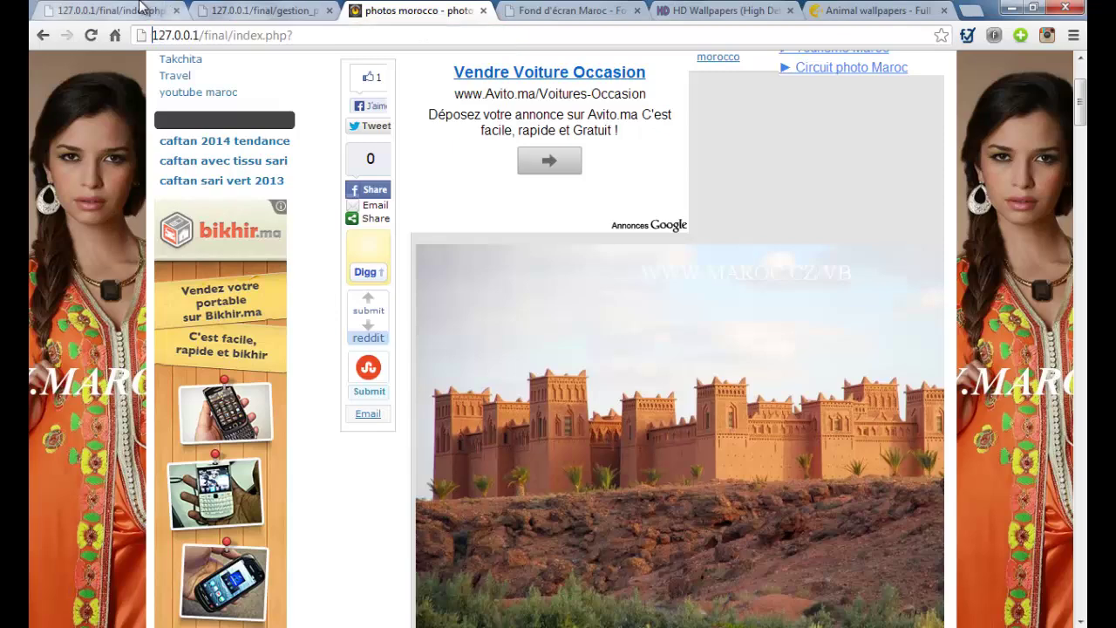
{"action": "left_click", "coordinate": [267, 11]}
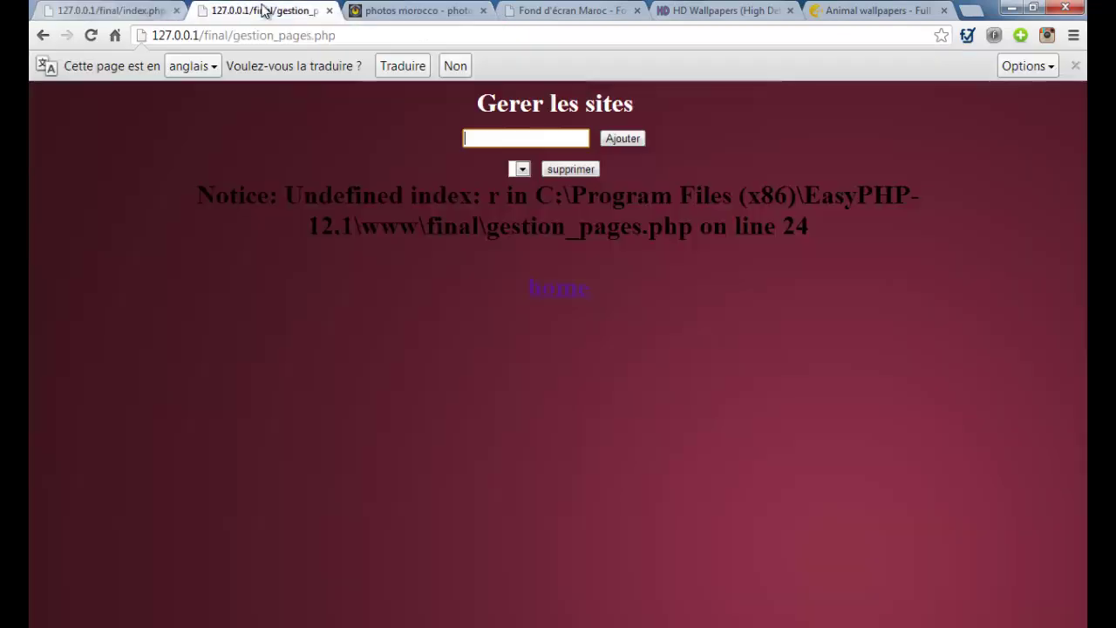
{"action": "left_click", "coordinate": [529, 140]}
{"action": "type", "text": "http://maroc.cz/photos-morocco-photos-maroc-wallpapers-morocco/"}
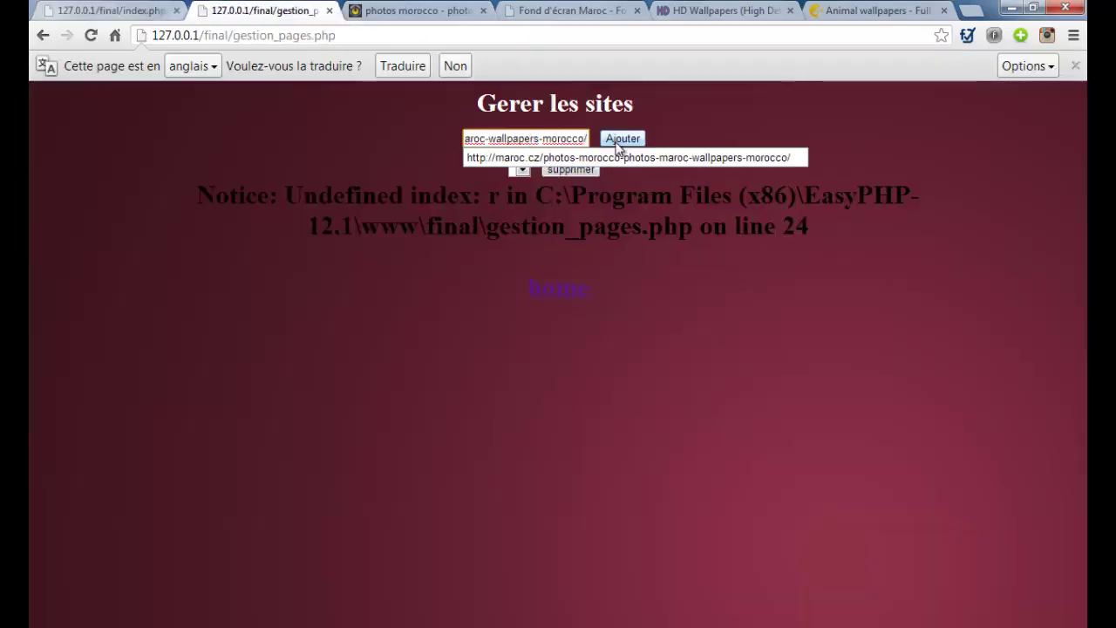
{"action": "left_click", "coordinate": [620, 139]}
{"action": "left_click", "coordinate": [668, 140]}
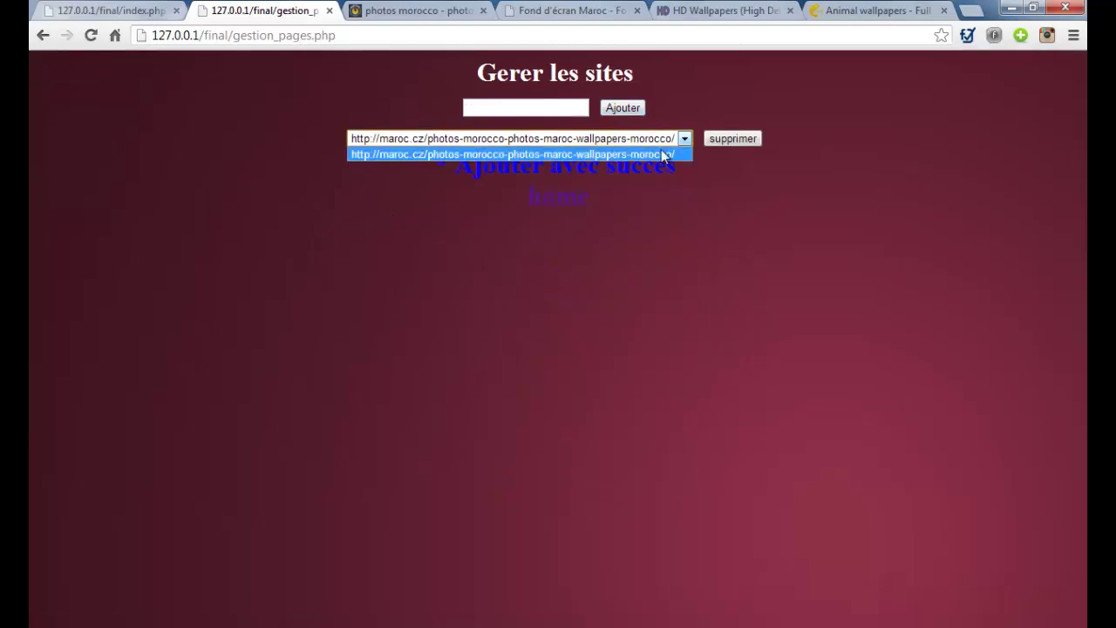
- Try to add the same maroc.cz photos-morocco address a second time, and return to the plugin's home page
{"action": "left_click", "coordinate": [549, 107]}
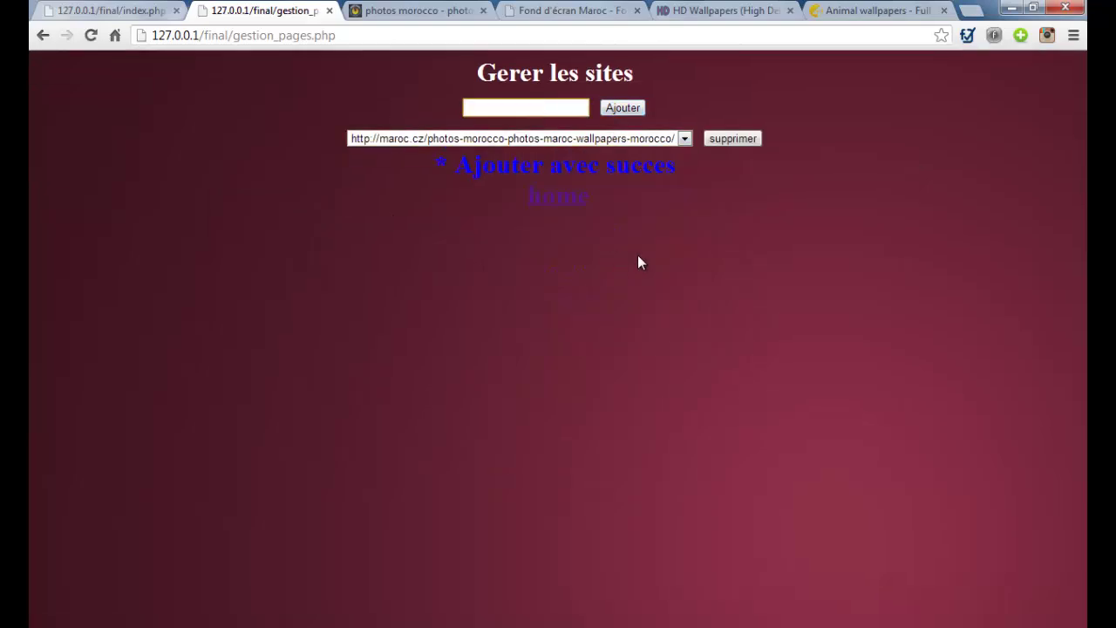
{"action": "type", "text": "http://maroc.cz/photos-morocco-photos-maroc-wallpapers-morocco/"}
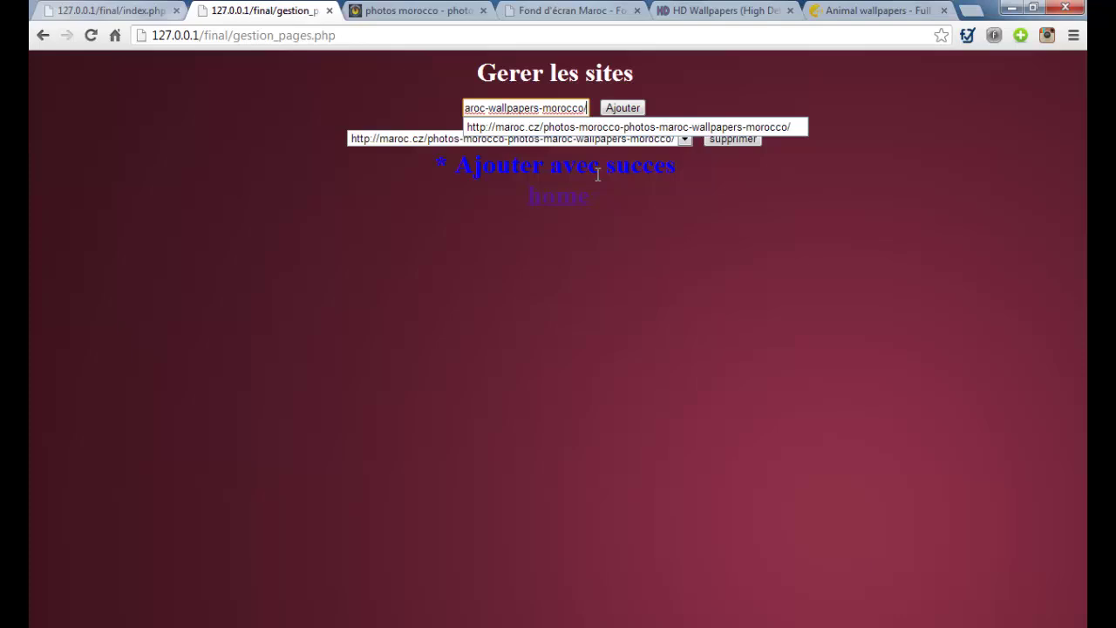
{"action": "left_click", "coordinate": [621, 108]}
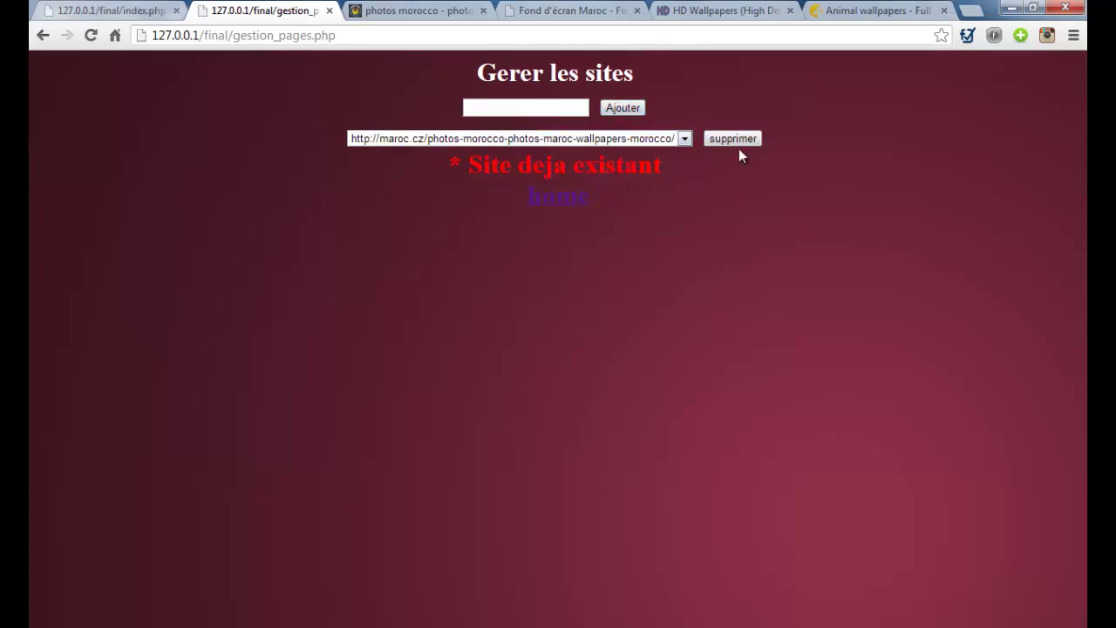
{"action": "left_click", "coordinate": [581, 199]}
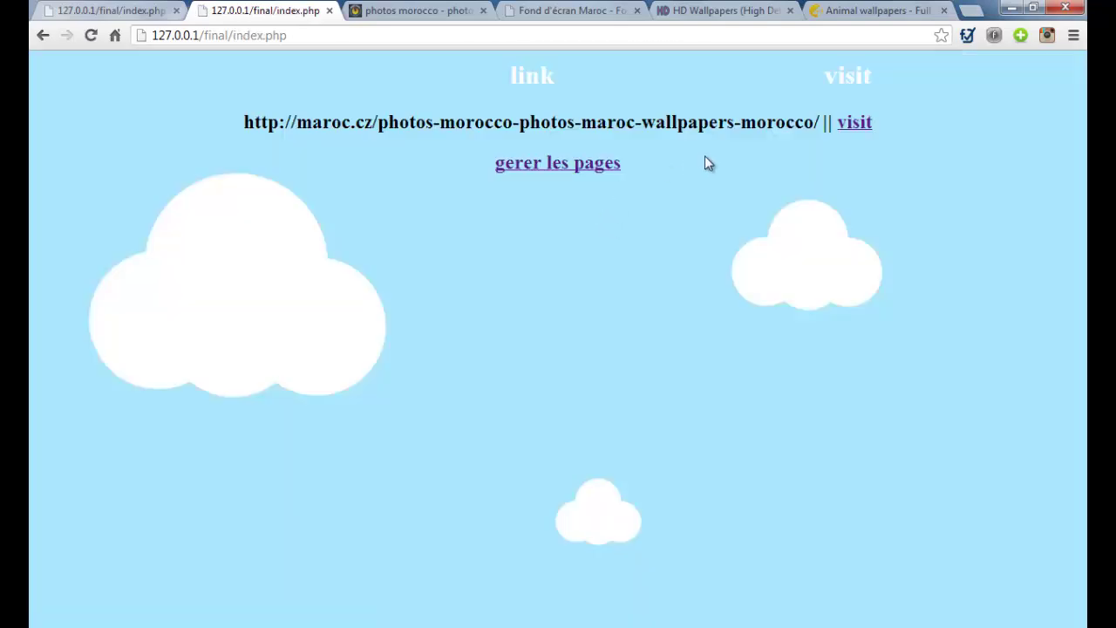
- Visit the maroc.cz photos-morocco site in a new tab, look over the extracted pictures, and return to the plugin's home page
{"action": "middle_click", "coordinate": [859, 125]}
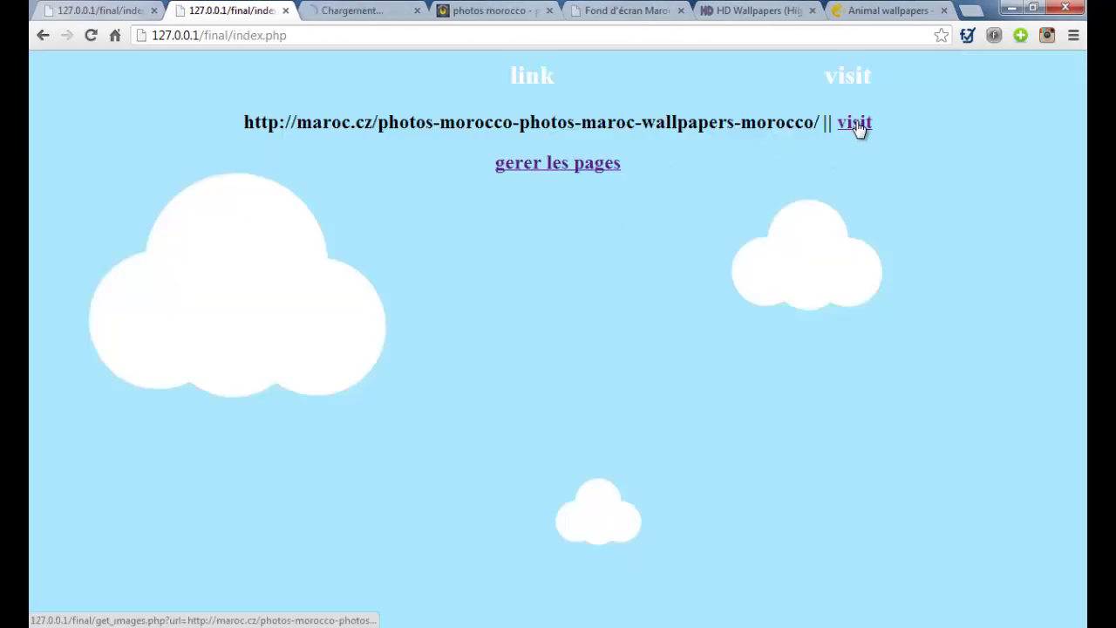
{"action": "left_click", "coordinate": [366, 8]}
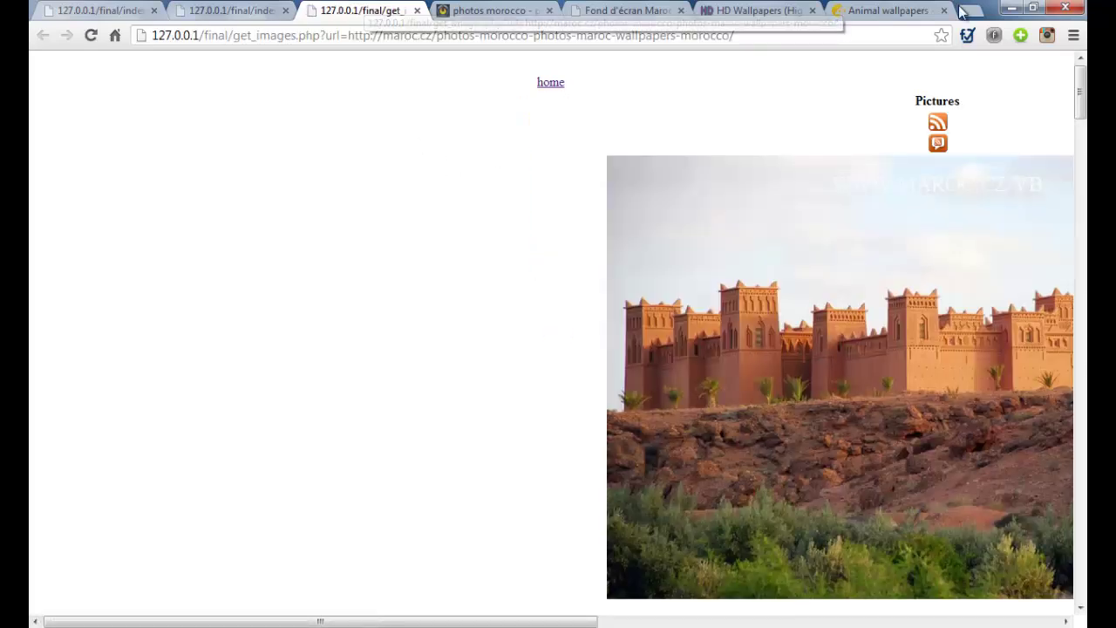
{"action": "scroll", "coordinate": [645, 515], "scroll_direction": "down", "scroll_amount": 5}
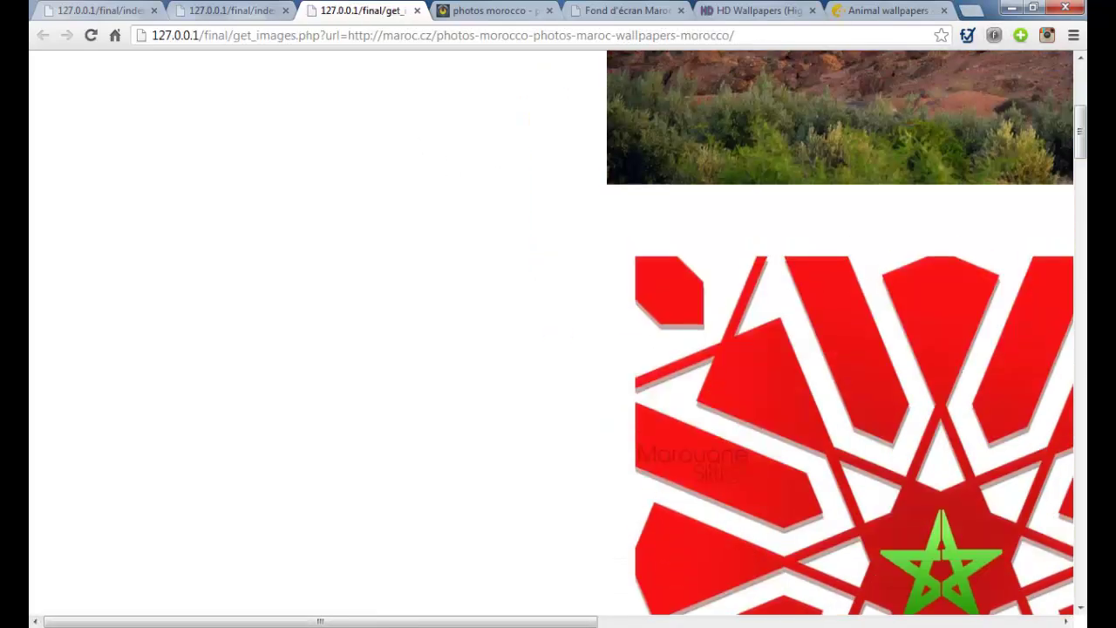
{"action": "scroll", "coordinate": [827, 398], "scroll_direction": "right", "scroll_amount": 5}
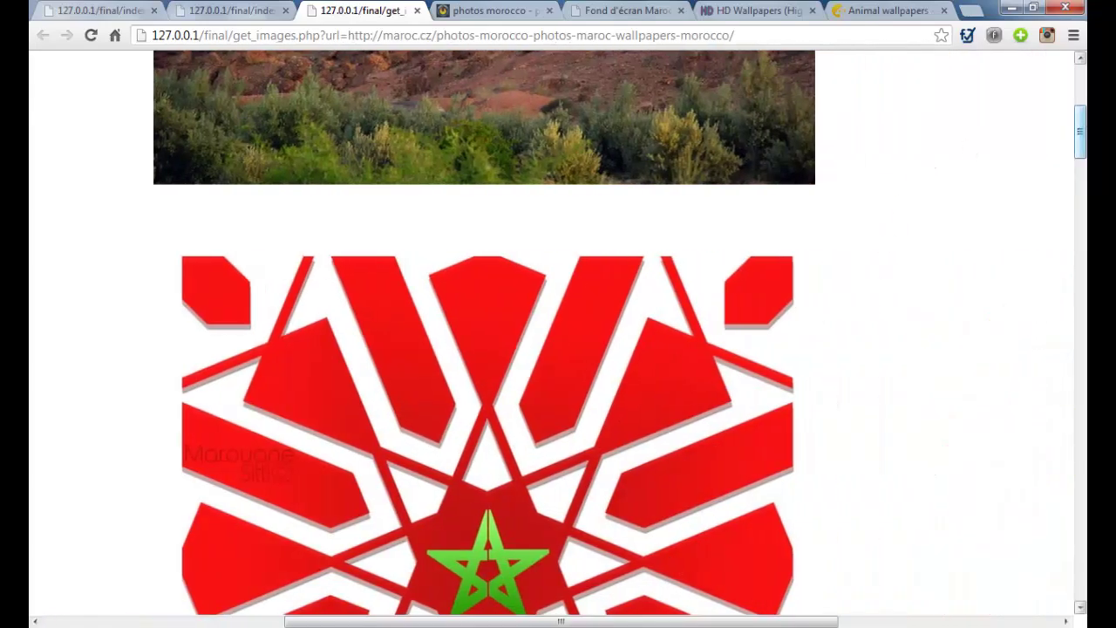
{"action": "left_click_drag", "start_coordinate": [1080, 154], "coordinate": [1081, 53]}
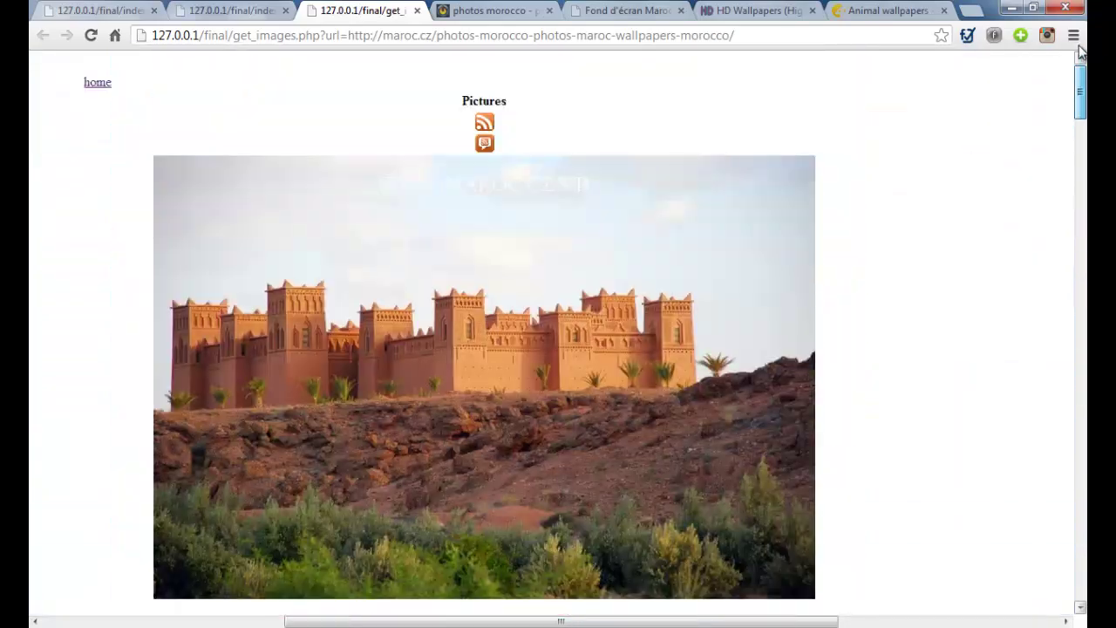
{"action": "left_click", "coordinate": [110, 83]}
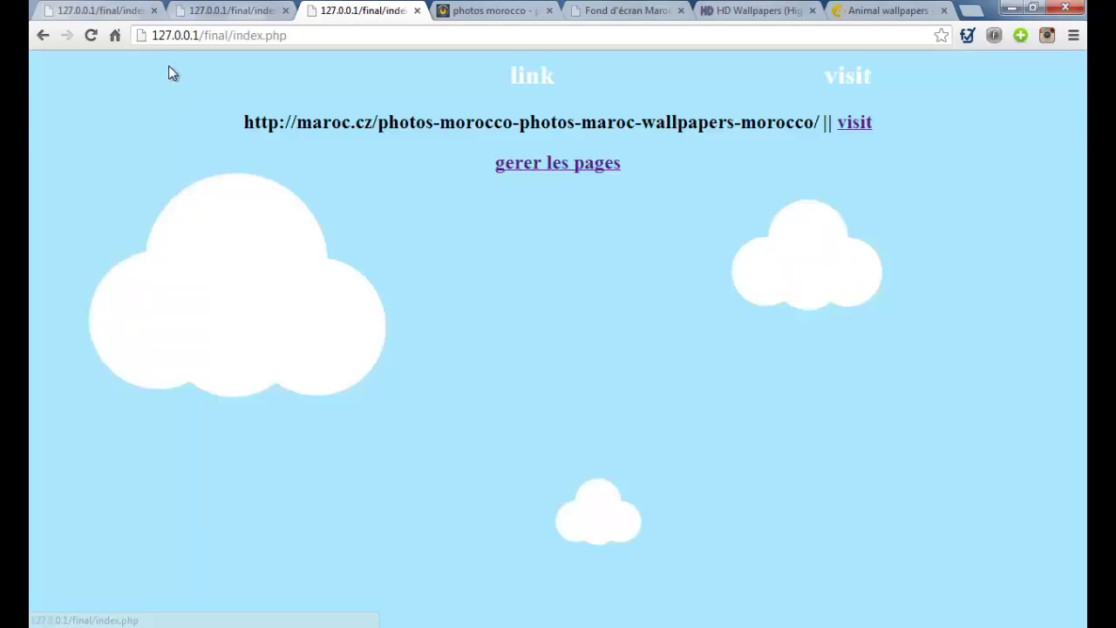
{"action": "left_click", "coordinate": [41, 36]}
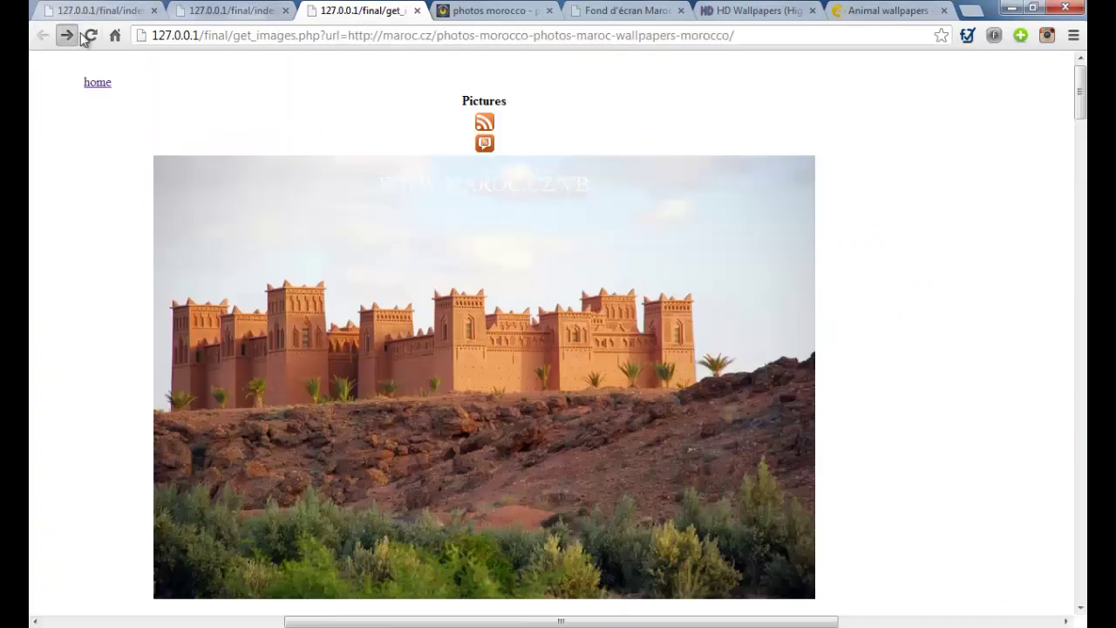
{"action": "left_click", "coordinate": [68, 36]}
{"action": "left_click", "coordinate": [189, 10]}
{"action": "left_click", "coordinate": [143, 13]}
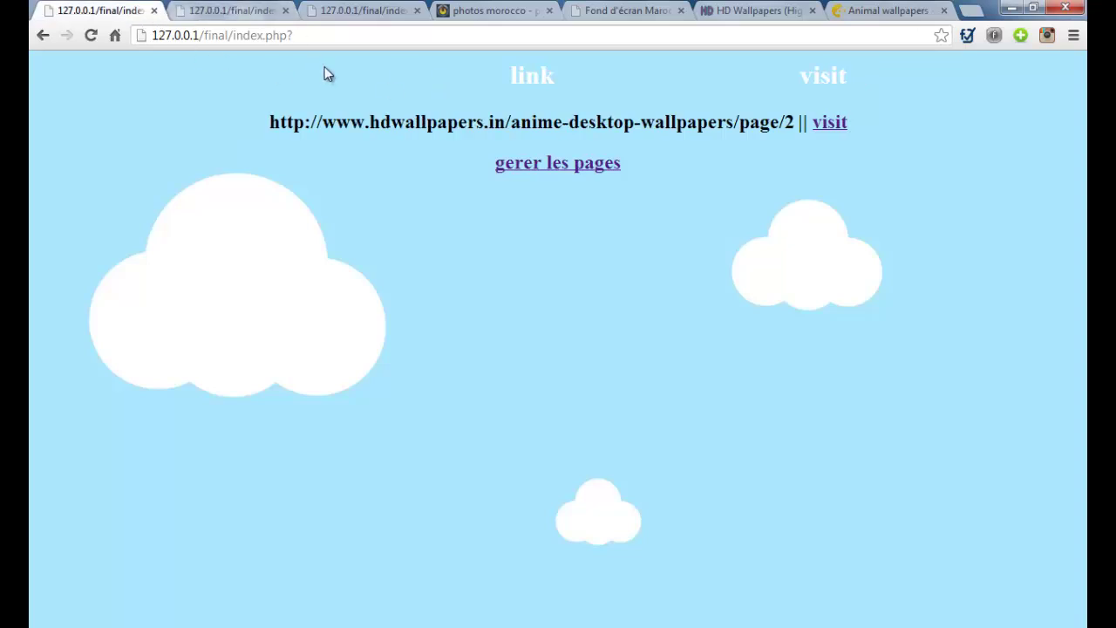
{"action": "left_click", "coordinate": [329, 13]}
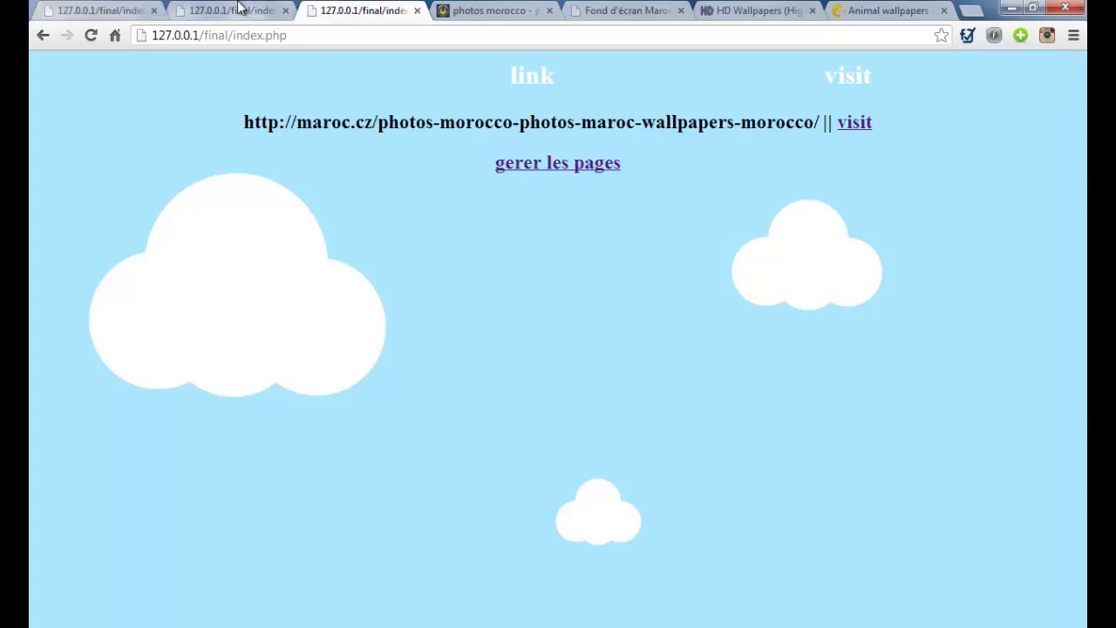
{"action": "left_click", "coordinate": [238, 7]}
{"action": "left_click", "coordinate": [113, 10]}
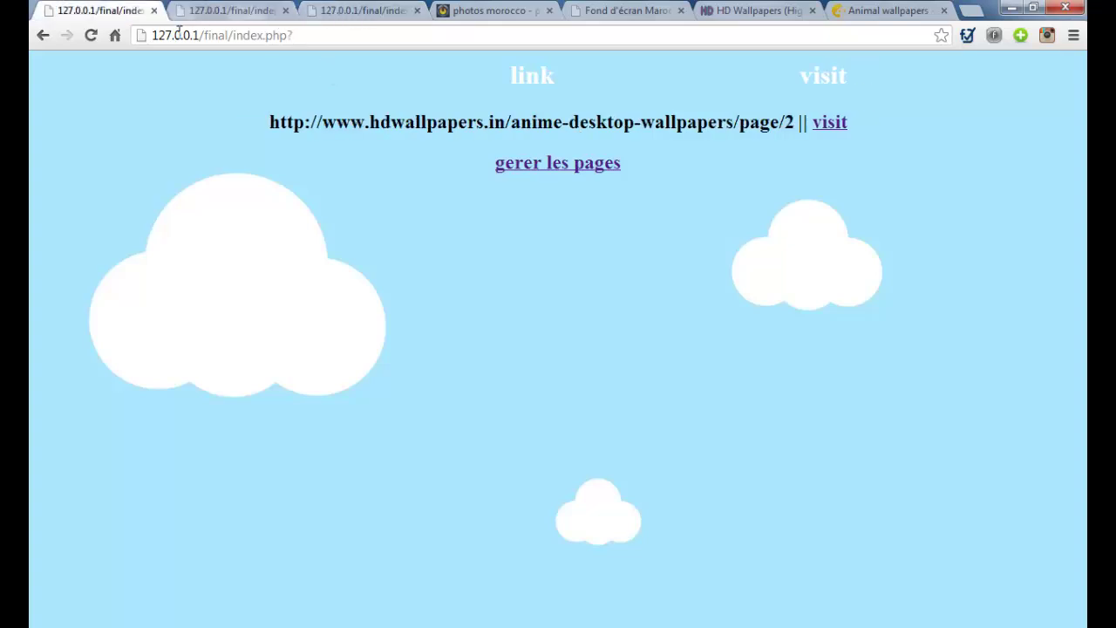
{"action": "left_click", "coordinate": [355, 9]}
{"action": "left_click", "coordinate": [238, 9]}
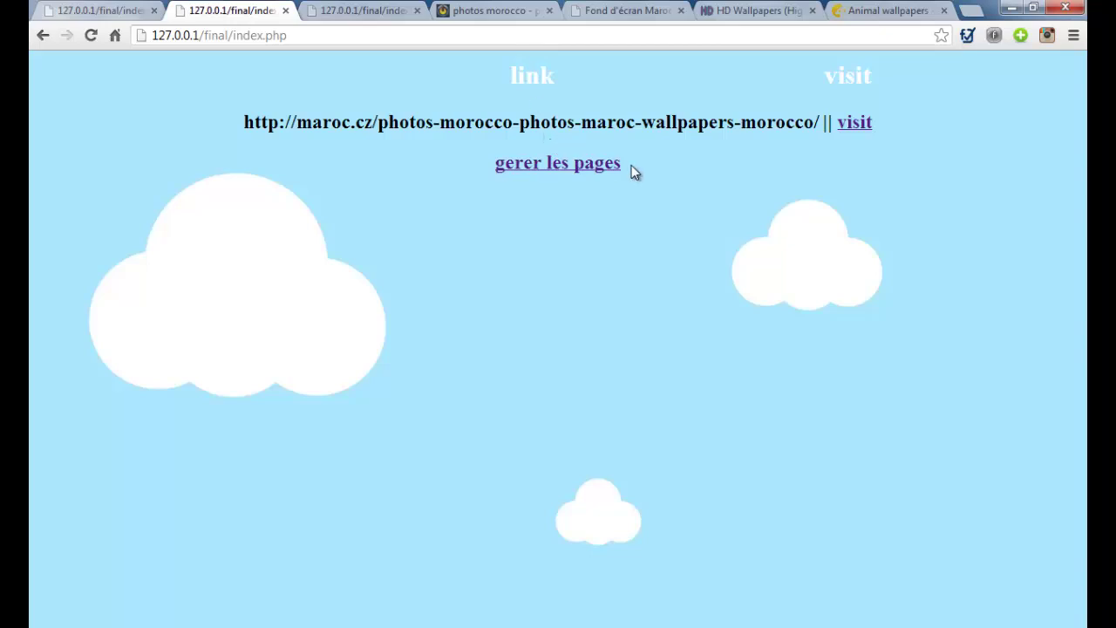
{"action": "left_click", "coordinate": [575, 166]}
{"action": "left_click", "coordinate": [511, 137]}
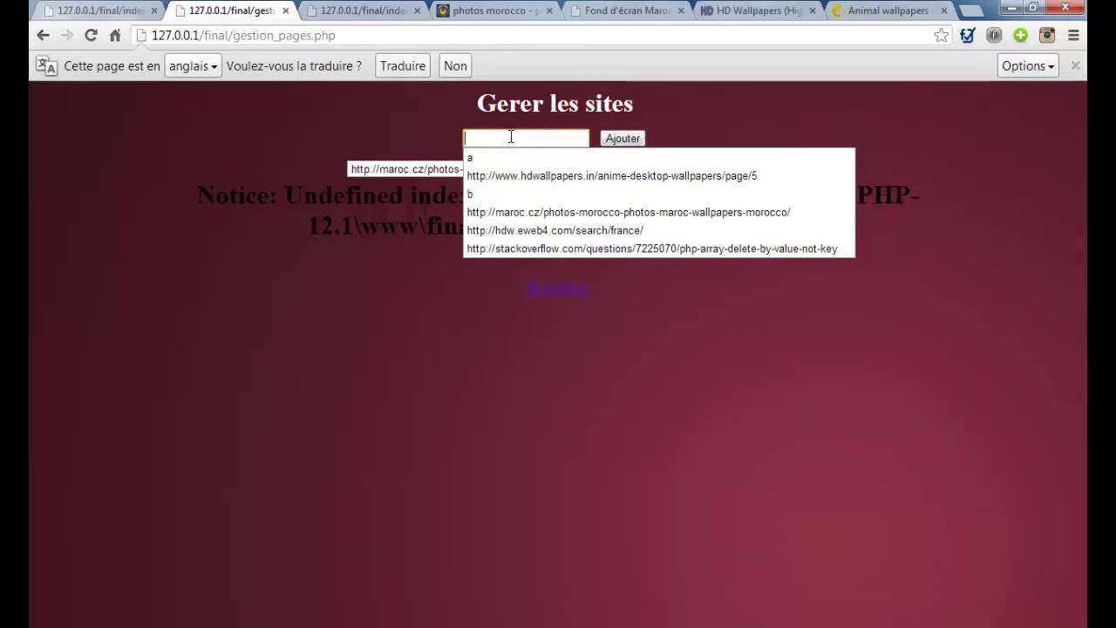
{"action": "left_click", "coordinate": [623, 175]}
{"action": "left_click_drag", "start_coordinate": [574, 138], "coordinate": [685, 151]}
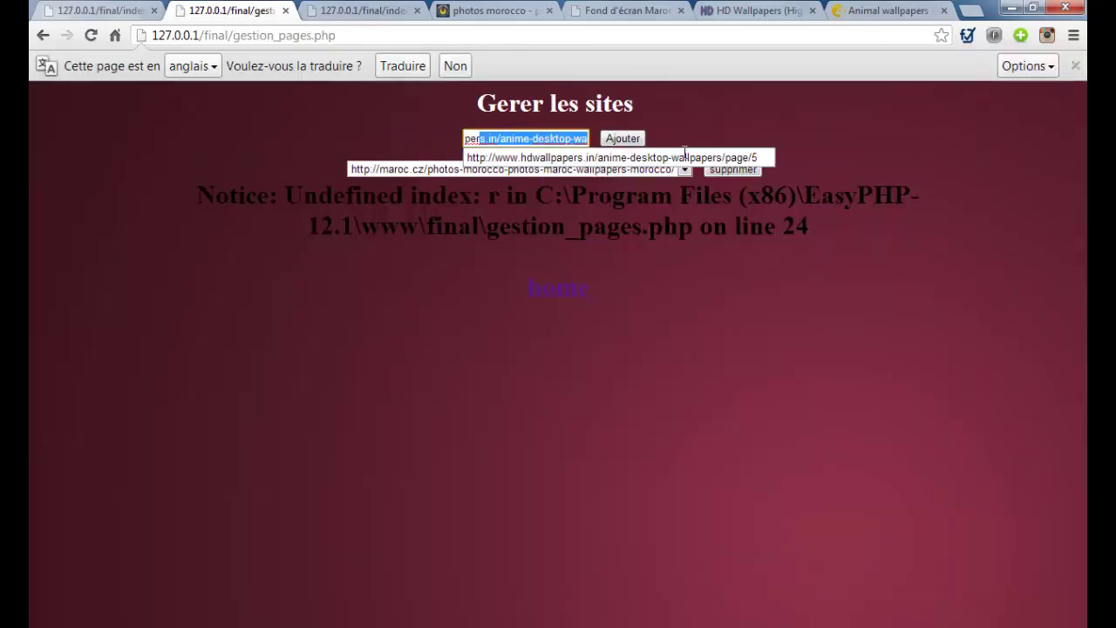
{"action": "key", "text": "End"}
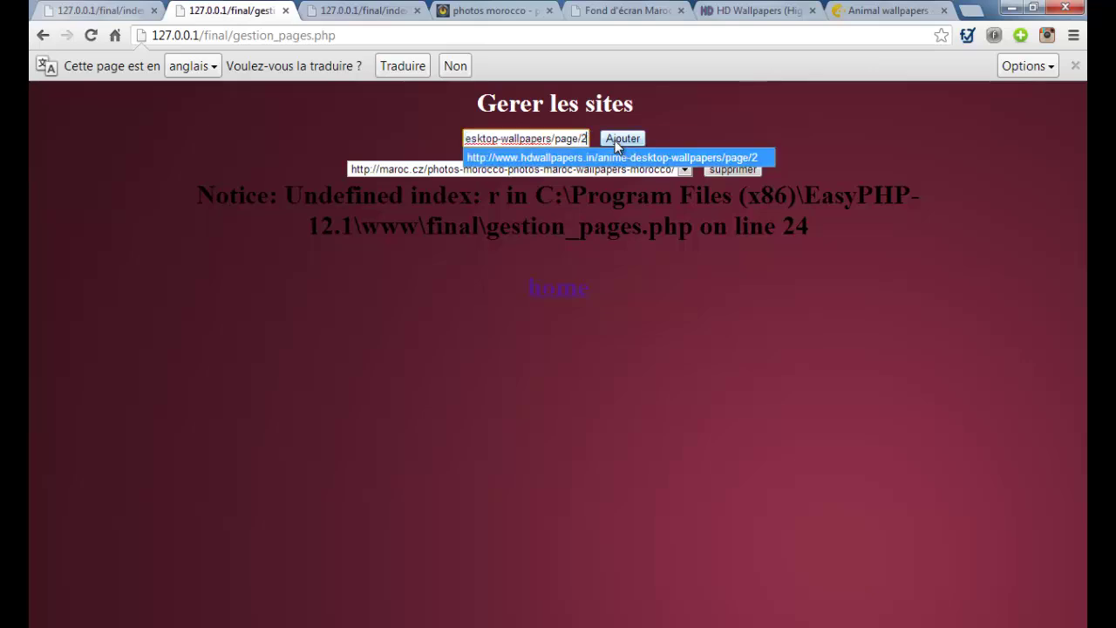
{"action": "left_click", "coordinate": [621, 139]}
{"action": "left_click", "coordinate": [573, 197]}
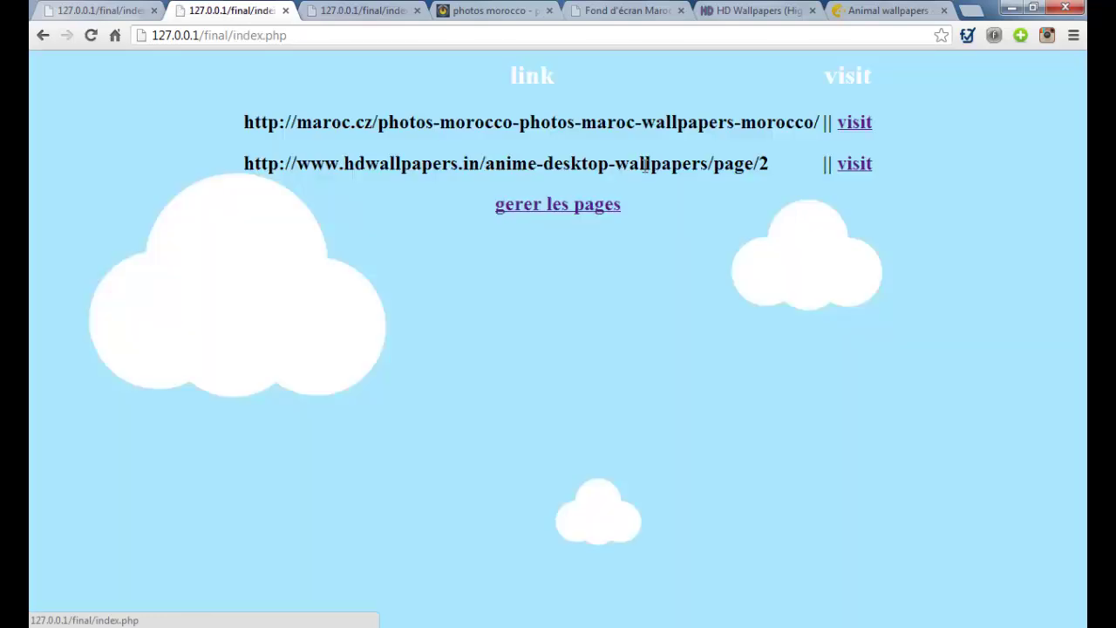
{"action": "left_click", "coordinate": [851, 155]}
{"action": "left_click", "coordinate": [340, 12]}
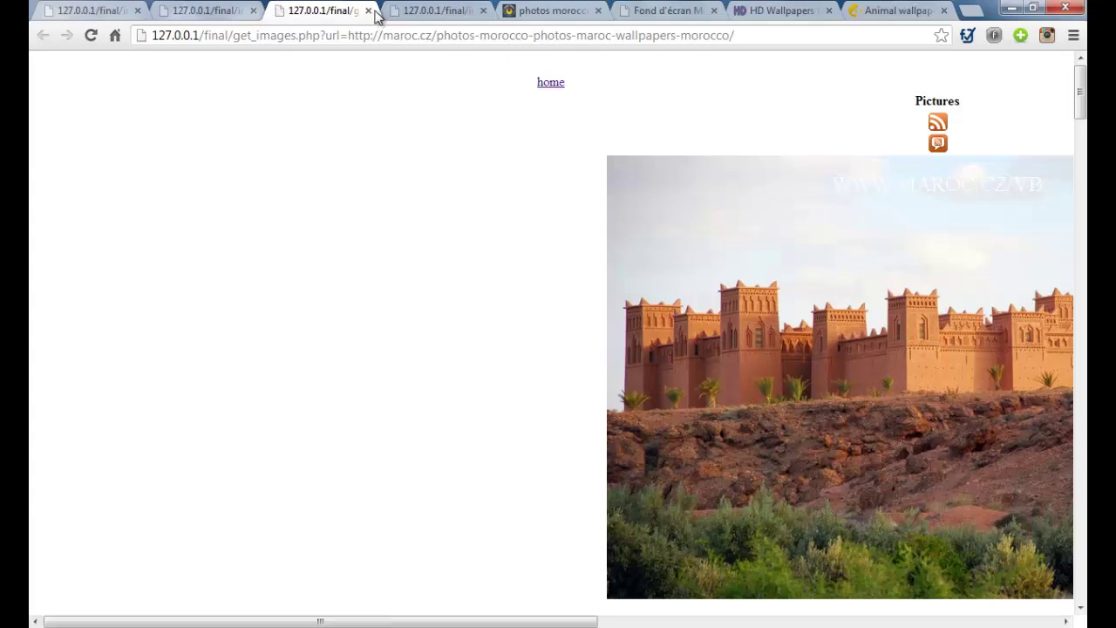
{"action": "left_click", "coordinate": [370, 12]}
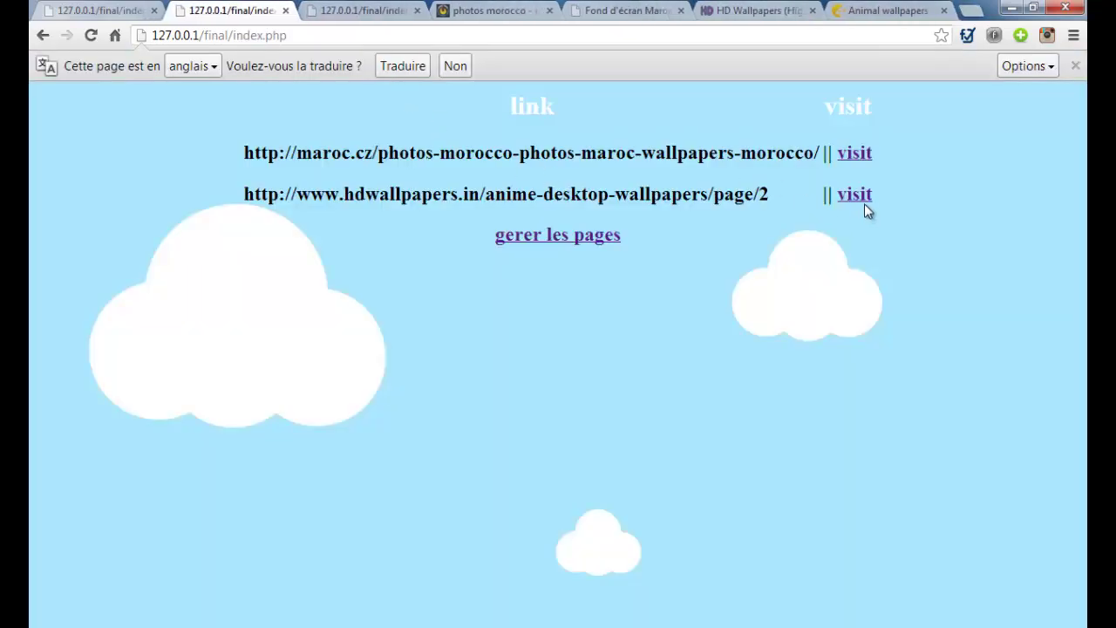
- Visit the hdwallpapers.in anime-desktop-wallpapers/page/2 site in a new tab and look through its extracted pictures and star ratings
{"action": "left_click", "coordinate": [859, 196]}
{"action": "left_click", "coordinate": [331, 9]}
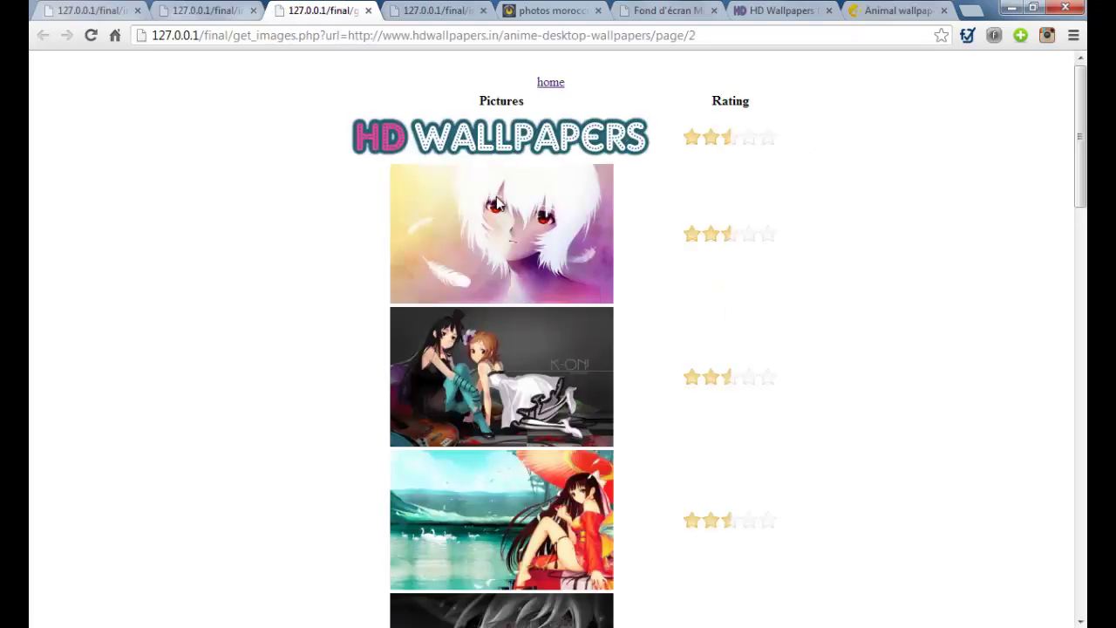
{"action": "scroll", "coordinate": [917, 296], "scroll_direction": "down", "scroll_amount": 3}
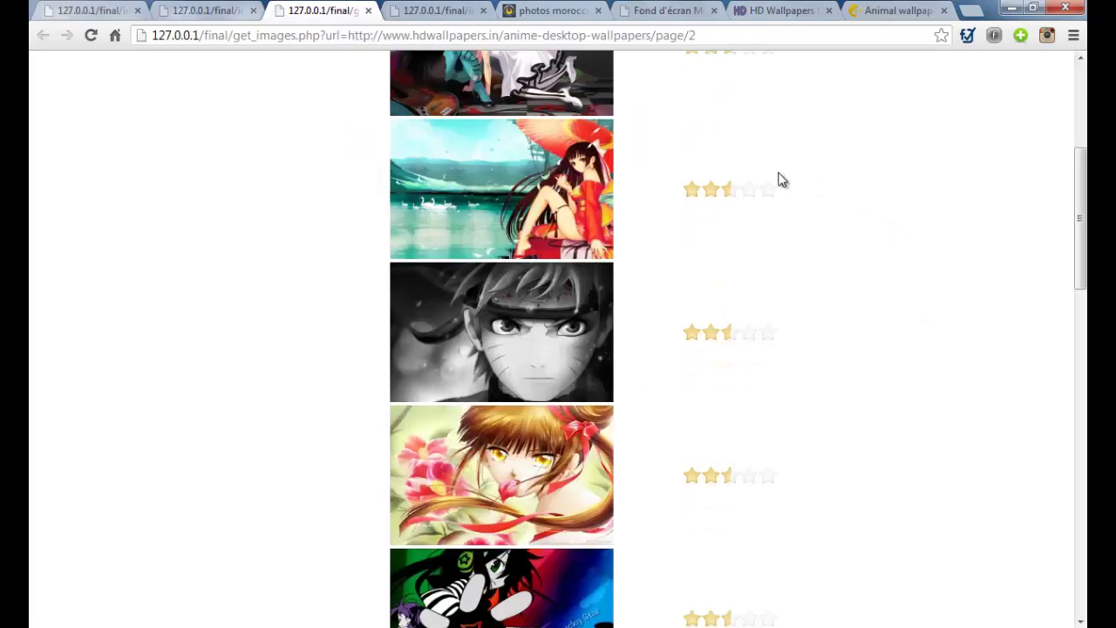
{"action": "scroll", "coordinate": [507, 300], "scroll_direction": "down", "scroll_amount": 6}
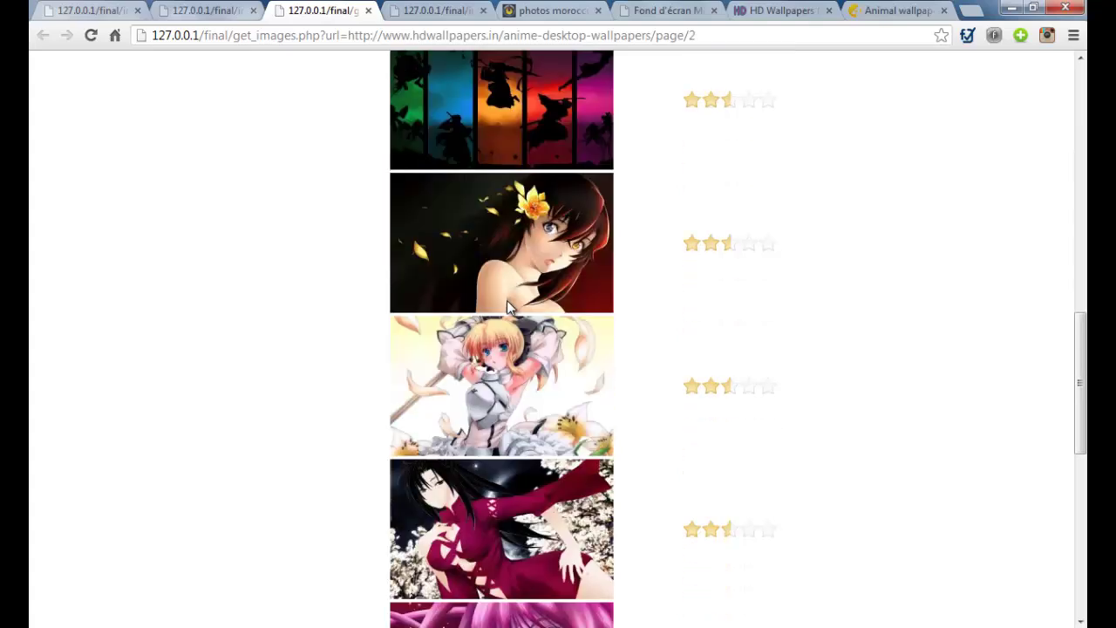
{"action": "left_click_drag", "start_coordinate": [1079, 419], "coordinate": [1079, 105]}
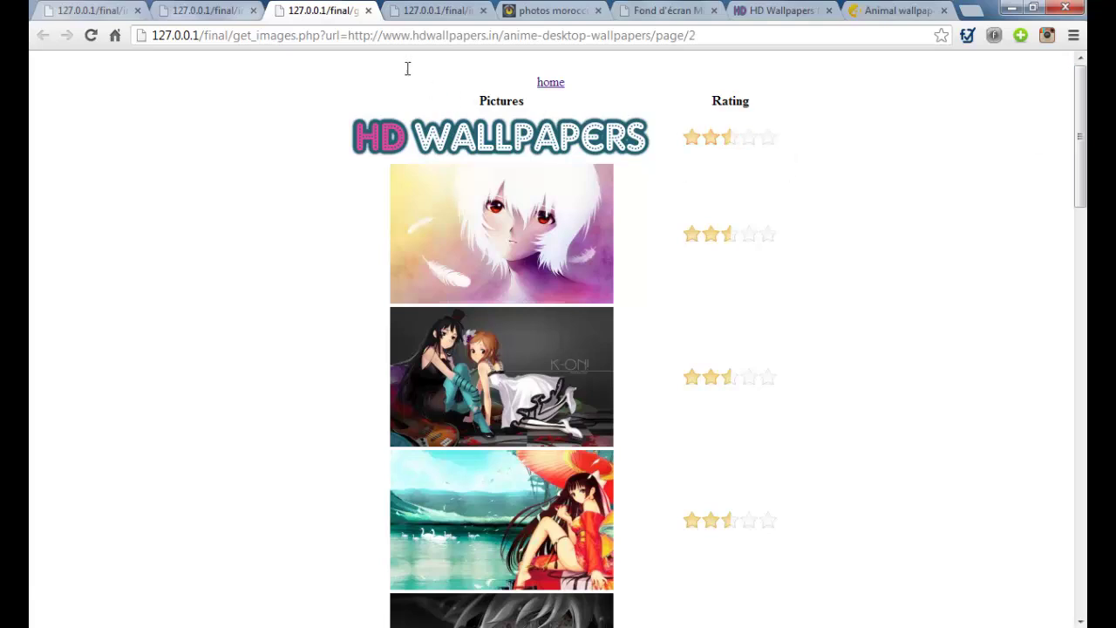
- In the other home page tab, go to 127.0.0.1/images_project/ and open get_images3.php
{"action": "left_click", "coordinate": [451, 11]}
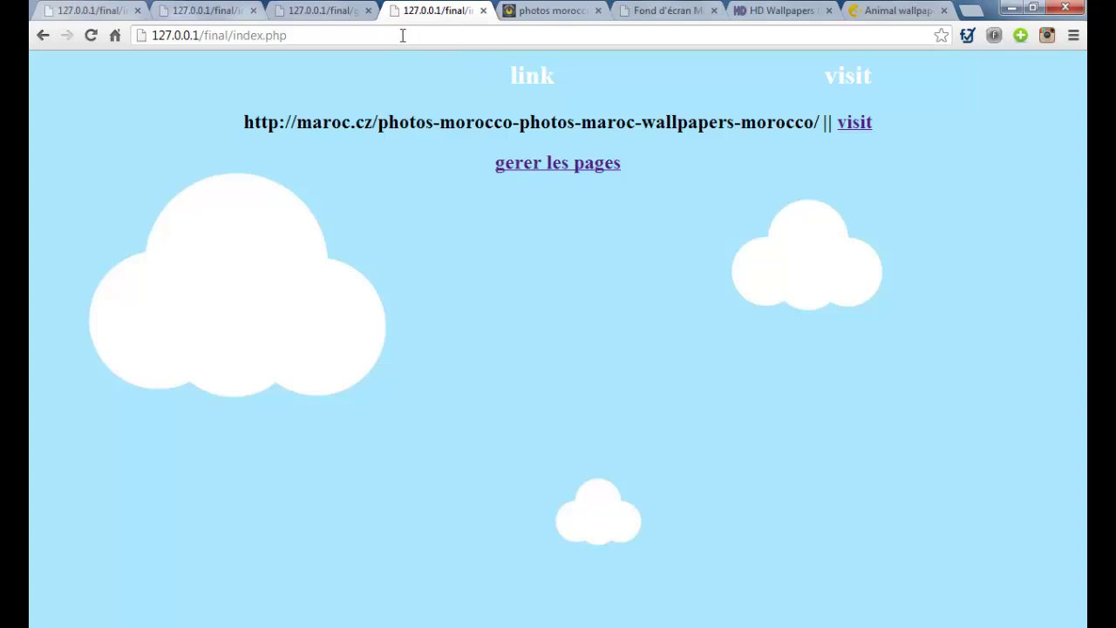
{"action": "left_click_drag", "start_coordinate": [287, 35], "coordinate": [209, 40]}
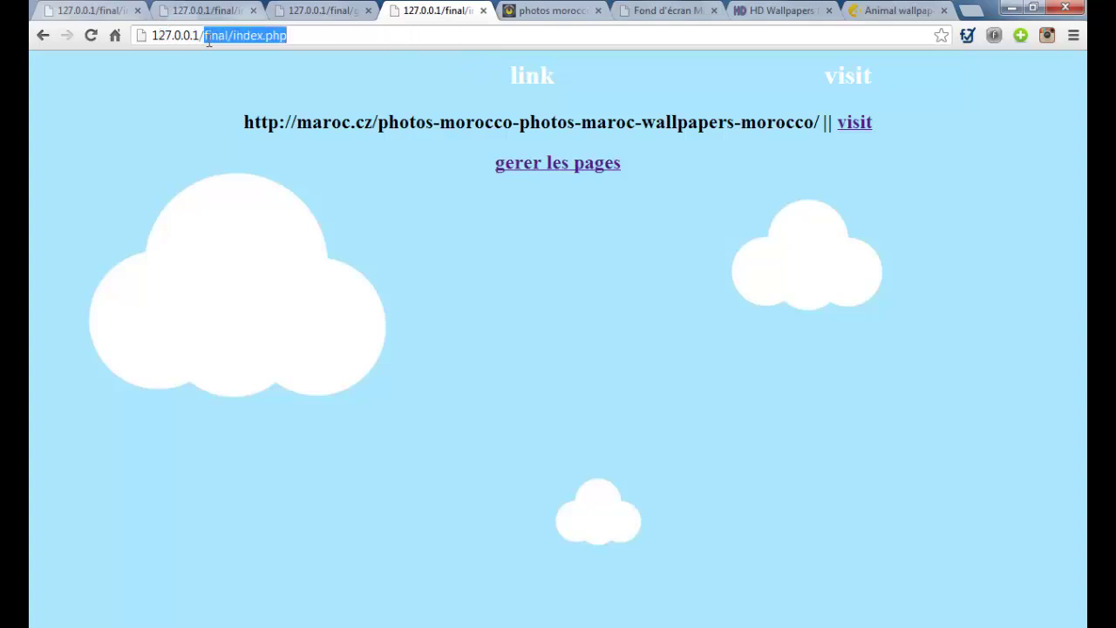
{"action": "type", "text": "imagix"}
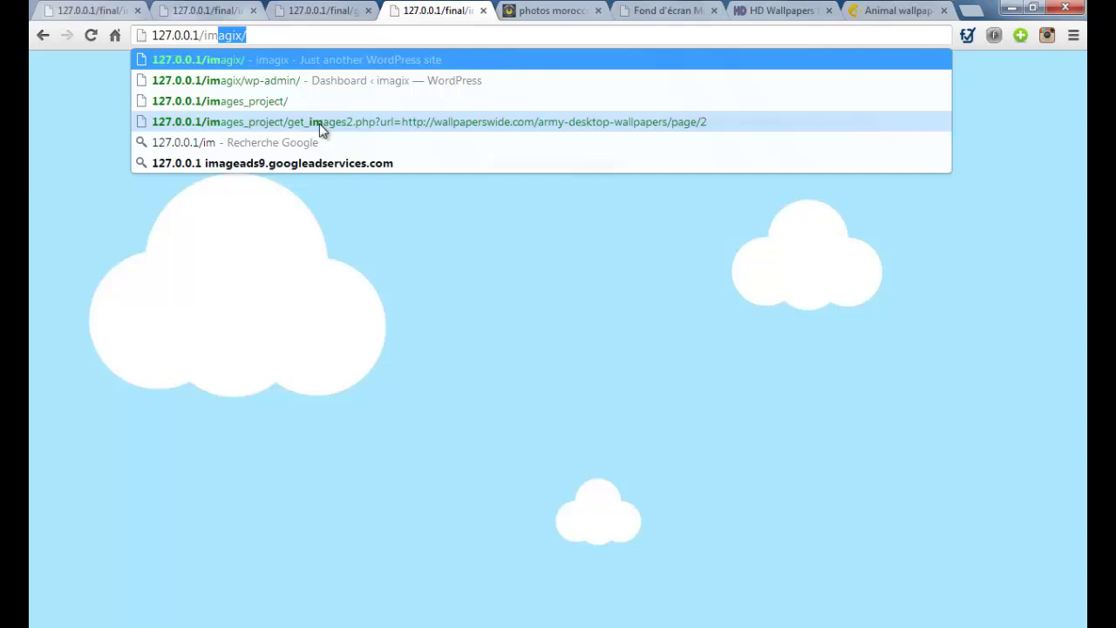
{"action": "left_click", "coordinate": [297, 101]}
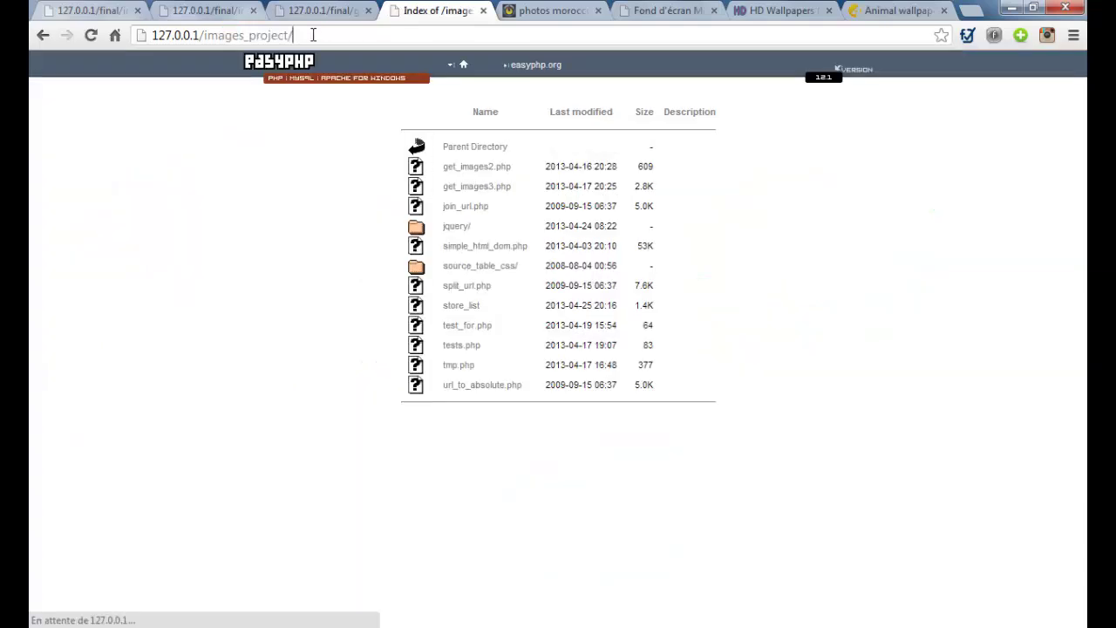
{"action": "left_click", "coordinate": [469, 197]}
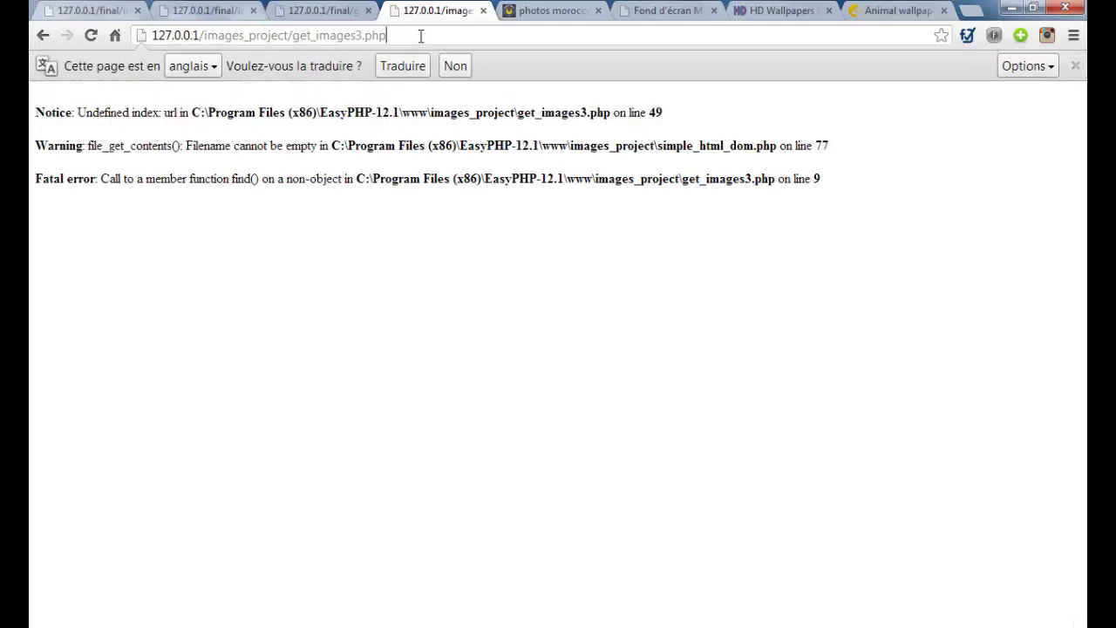
{"action": "type", "text": "?"}
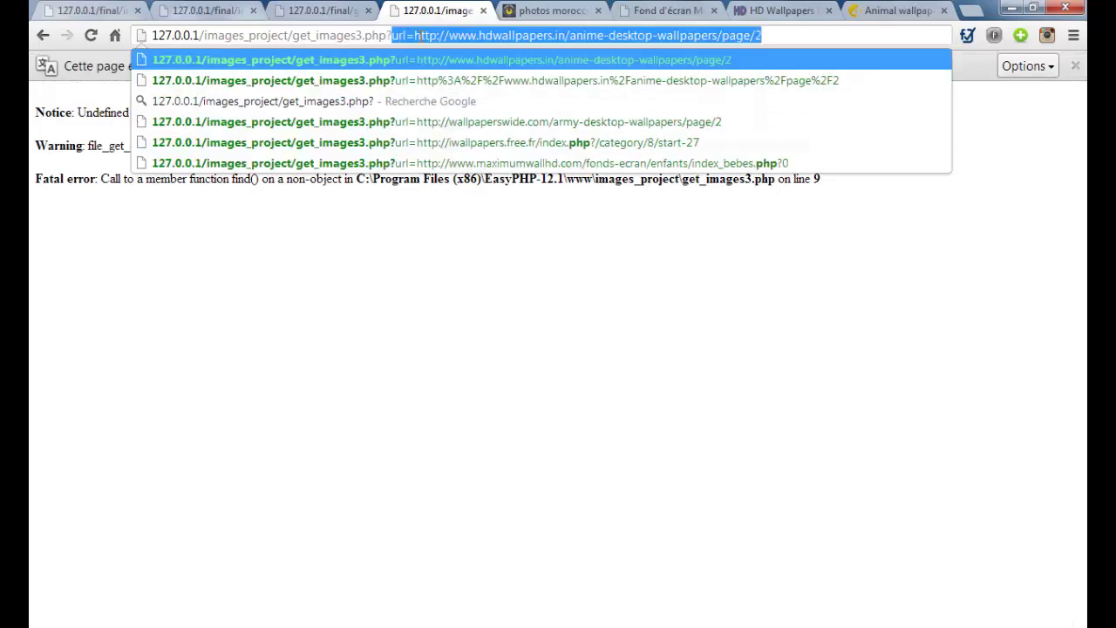
{"action": "key", "text": "Return"}
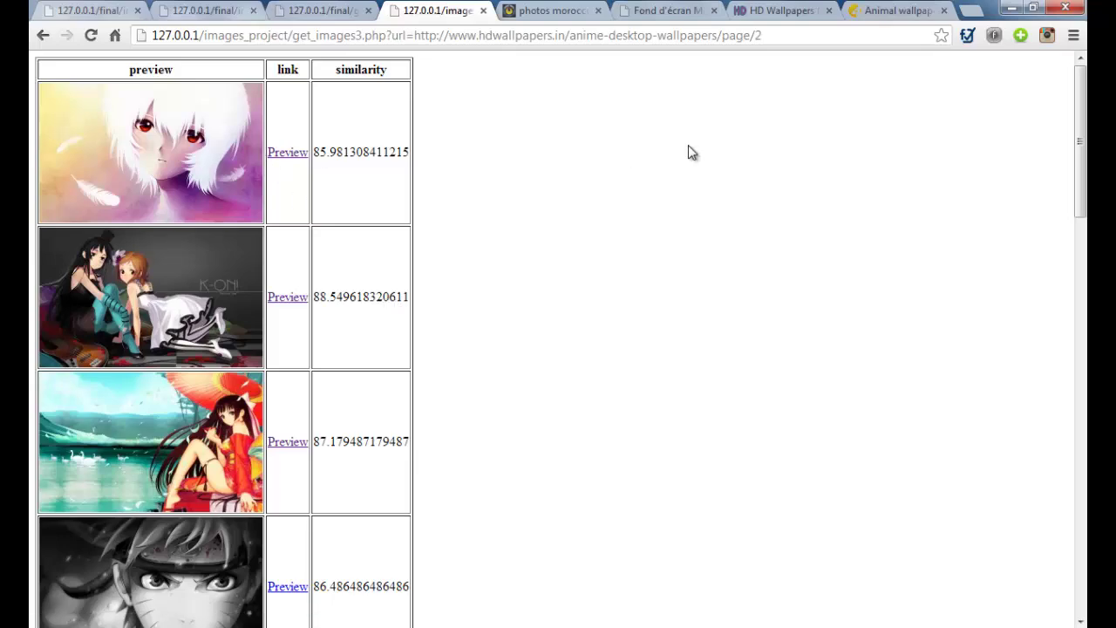
{"action": "scroll", "coordinate": [665, 167], "scroll_direction": "down", "scroll_amount": 17}
{"action": "scroll", "coordinate": [511, 247], "scroll_direction": "up", "scroll_amount": 17}
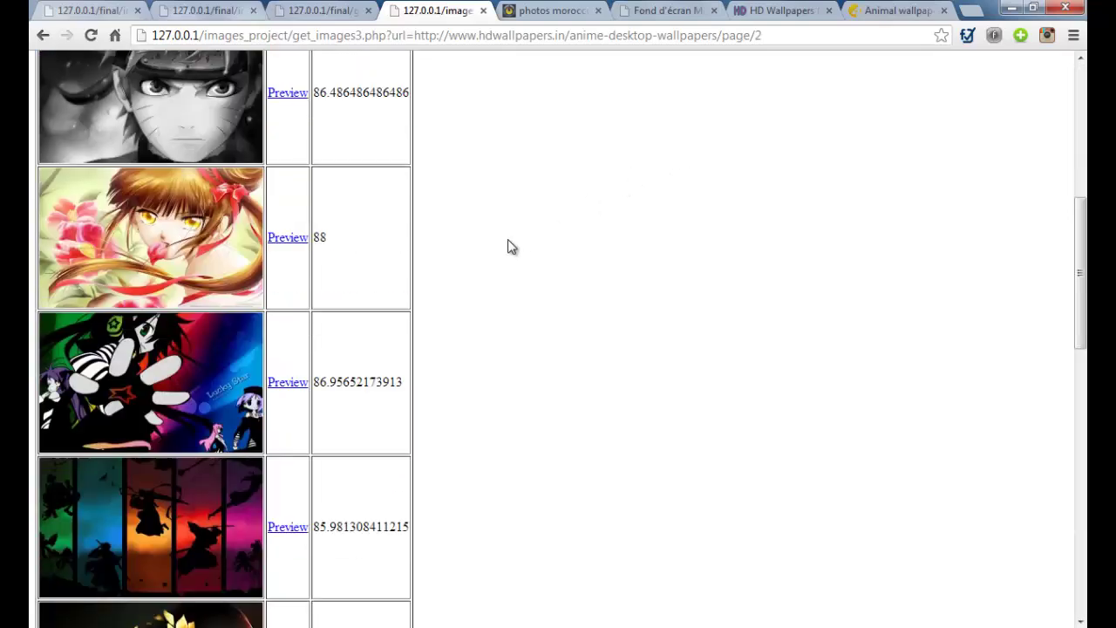
- Open the full-size version of the first picture in a new tab, view it enlarged, and close it
{"action": "middle_click", "coordinate": [290, 154]}
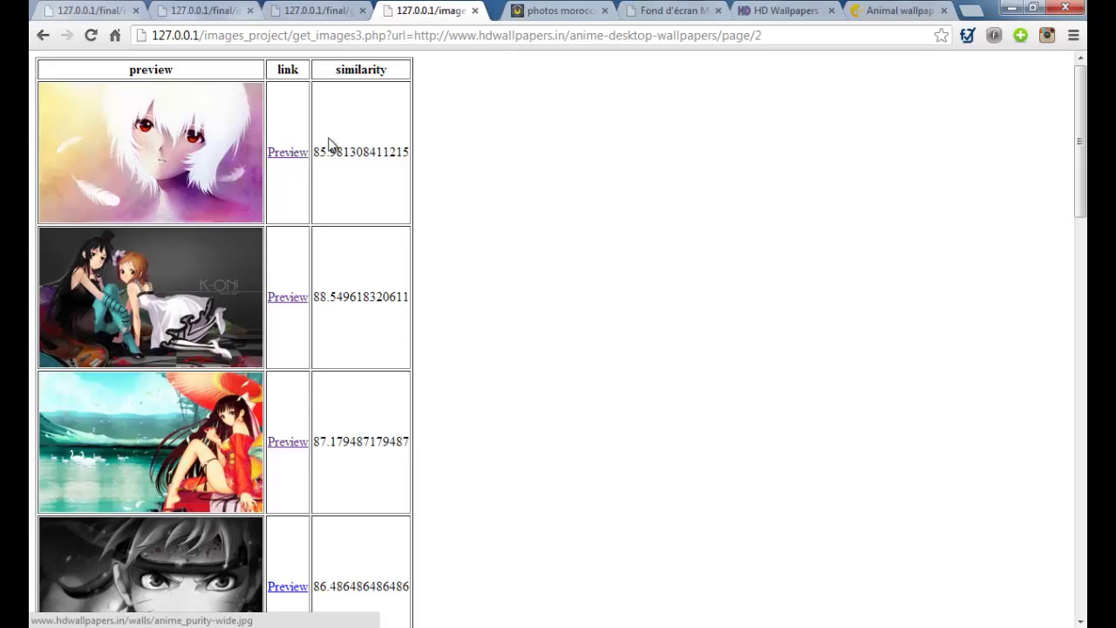
{"action": "left_click", "coordinate": [490, 11]}
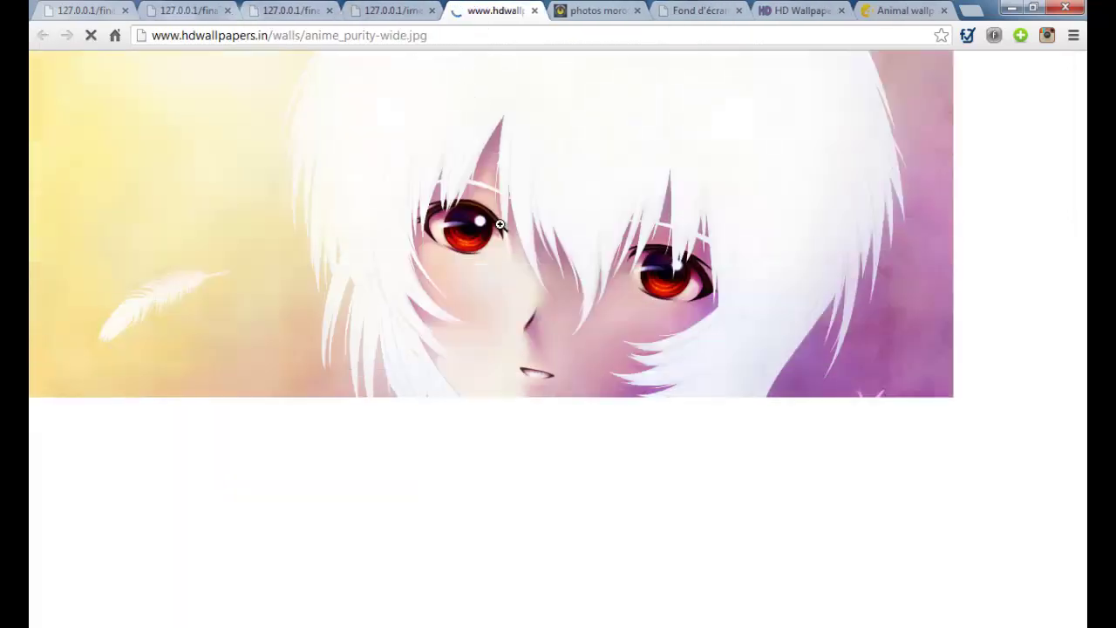
{"action": "left_click", "coordinate": [511, 222]}
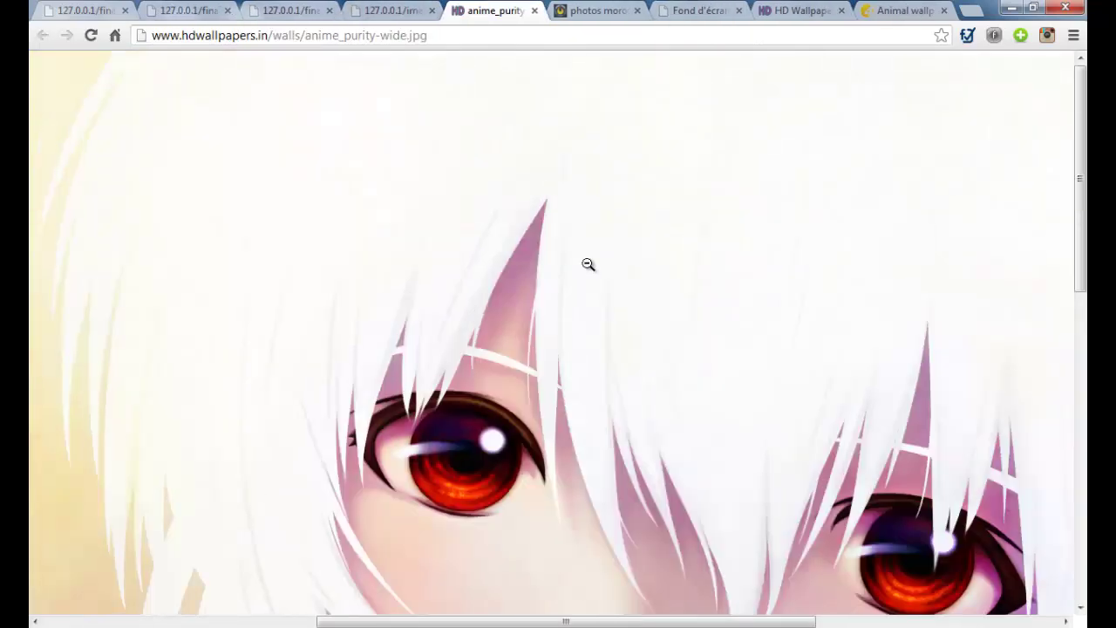
{"action": "left_click", "coordinate": [534, 266]}
{"action": "left_click", "coordinate": [535, 12]}
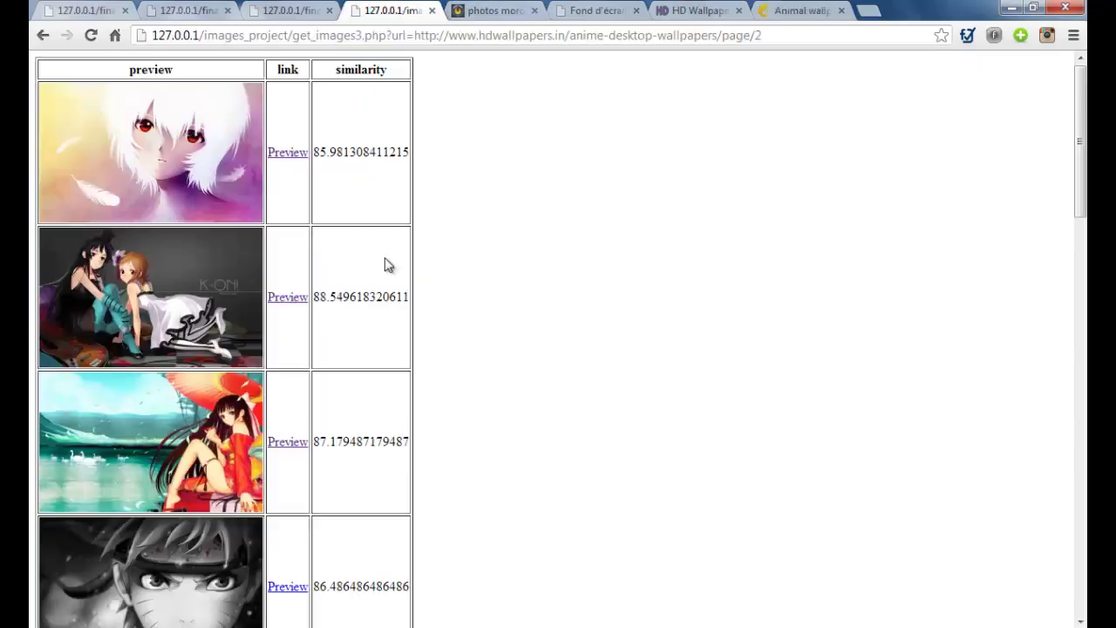
- Open the full-size version of the second picture, the K-ON! wallpaper, in a new tab
{"action": "middle_click", "coordinate": [301, 303]}
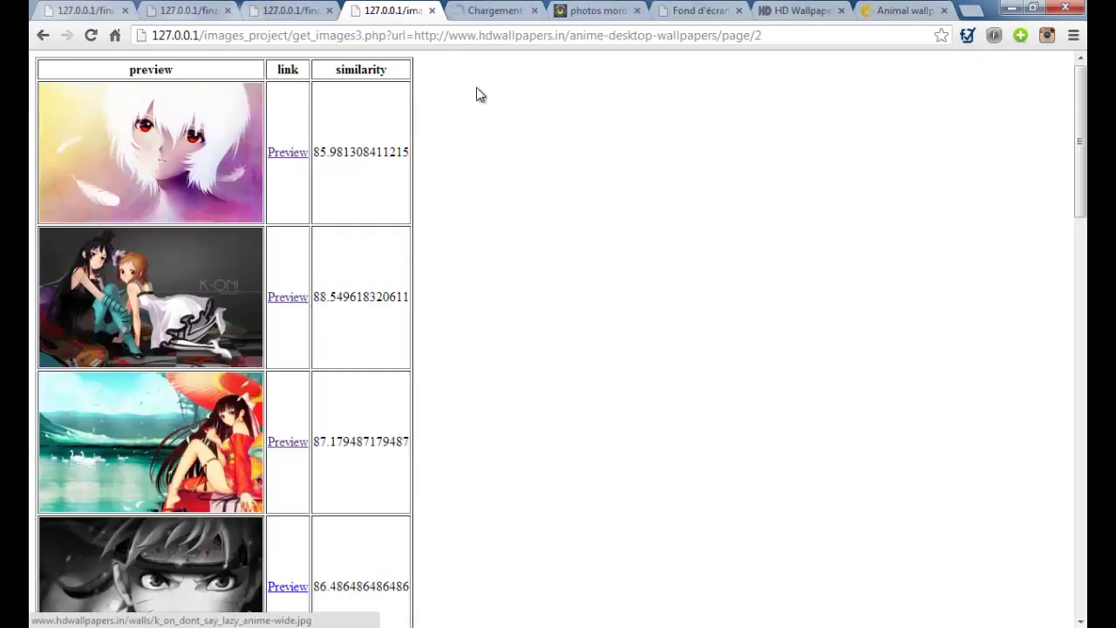
{"action": "left_click", "coordinate": [493, 11]}
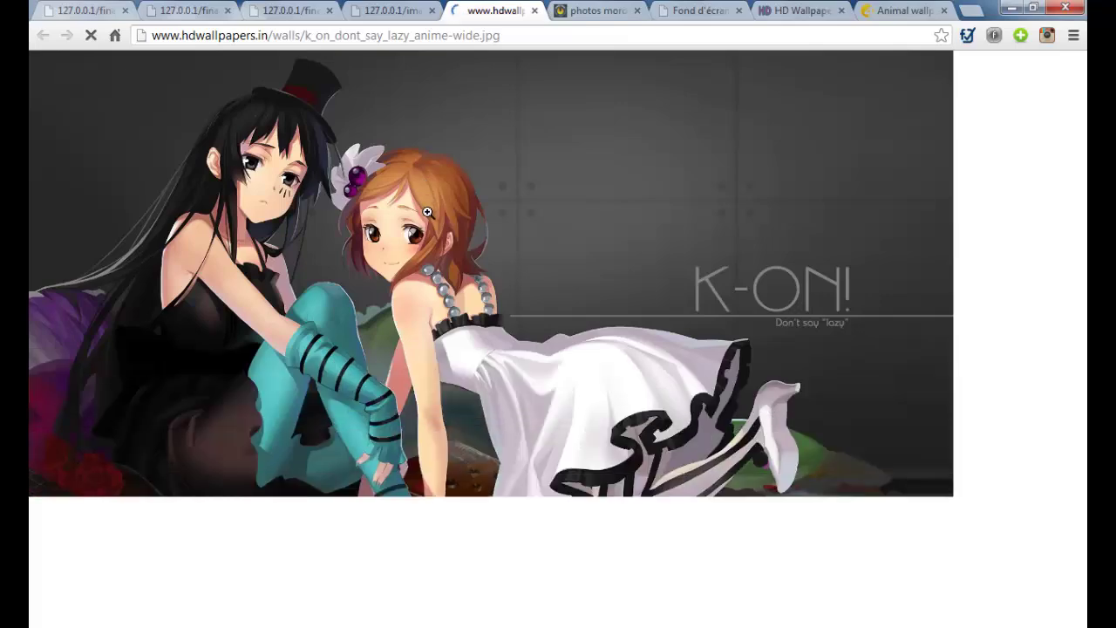
- View the K-ON! wallpaper at its original size, look over its lower part, and close its tab
{"action": "left_click", "coordinate": [427, 185]}
{"action": "scroll", "coordinate": [427, 185], "scroll_direction": "down", "scroll_amount": 5}
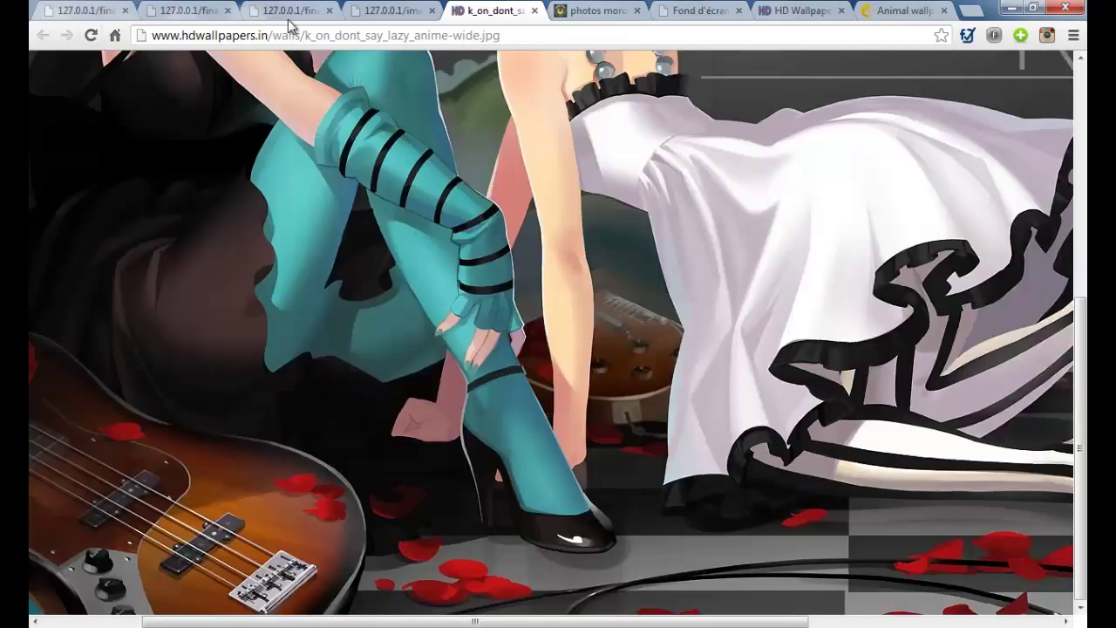
{"action": "left_click", "coordinate": [535, 12]}
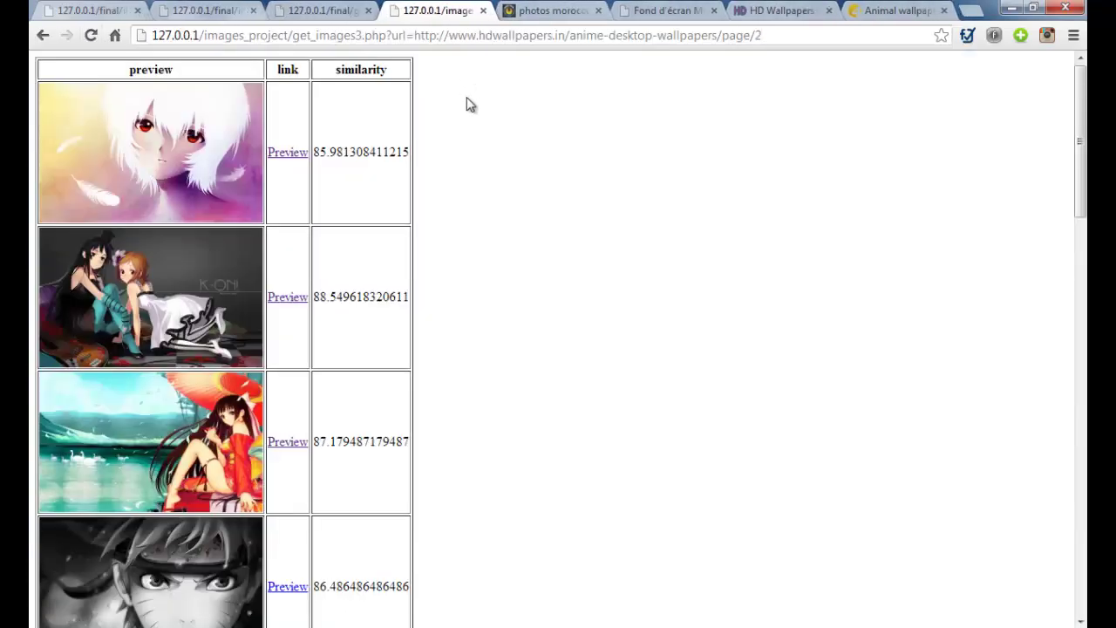
- Highlight the similarity column heading in the get_images3.php table, then clear the selection
{"action": "left_click_drag", "start_coordinate": [334, 77], "coordinate": [398, 76]}
{"action": "mouse_move", "coordinate": [1079, 140]}
{"action": "left_mouse_down"}
{"action": "mouse_move", "coordinate": [1079, 171]}
{"action": "mouse_move", "coordinate": [1079, 143]}
{"action": "left_mouse_up"}
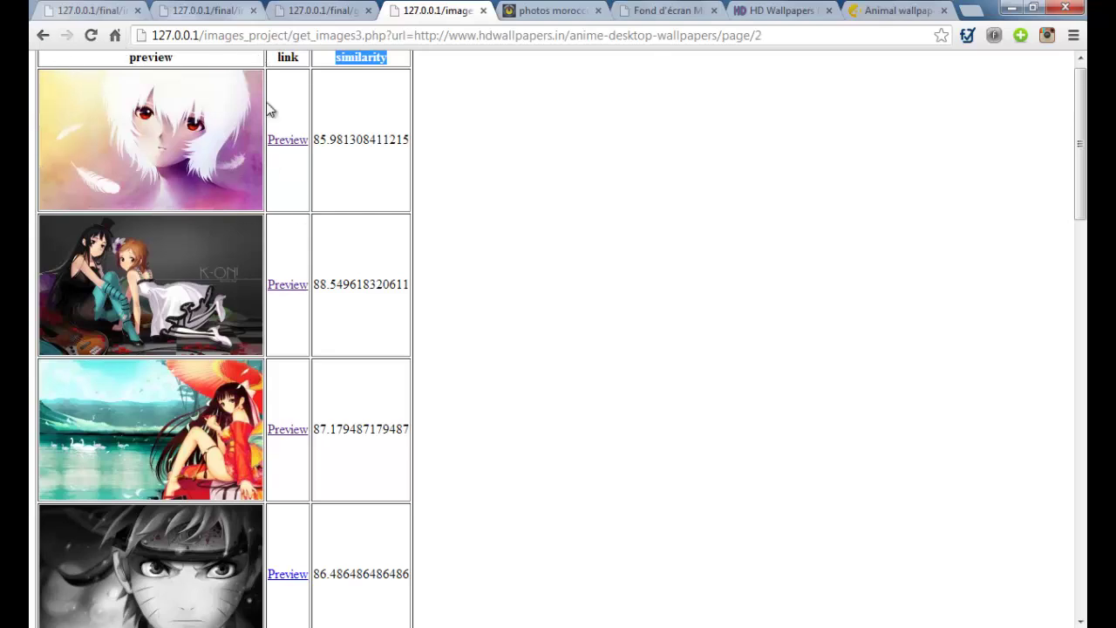
{"action": "left_click", "coordinate": [319, 139]}
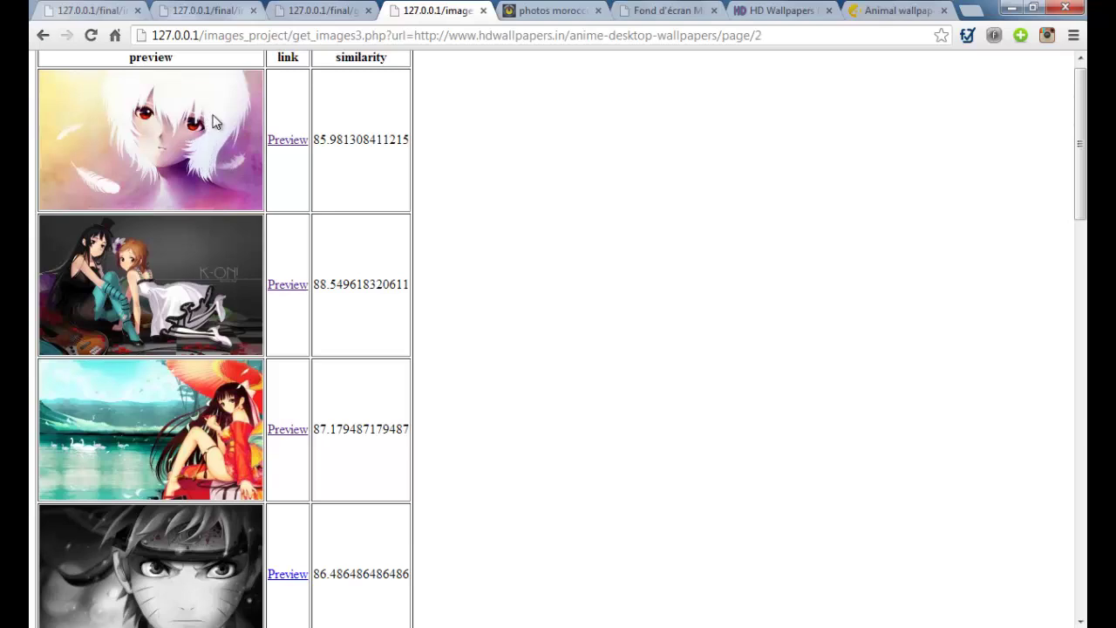
- Copy the image URL of the first preview thumbnail and paste it into the address bar without loading it
{"action": "right_click", "coordinate": [237, 99]}
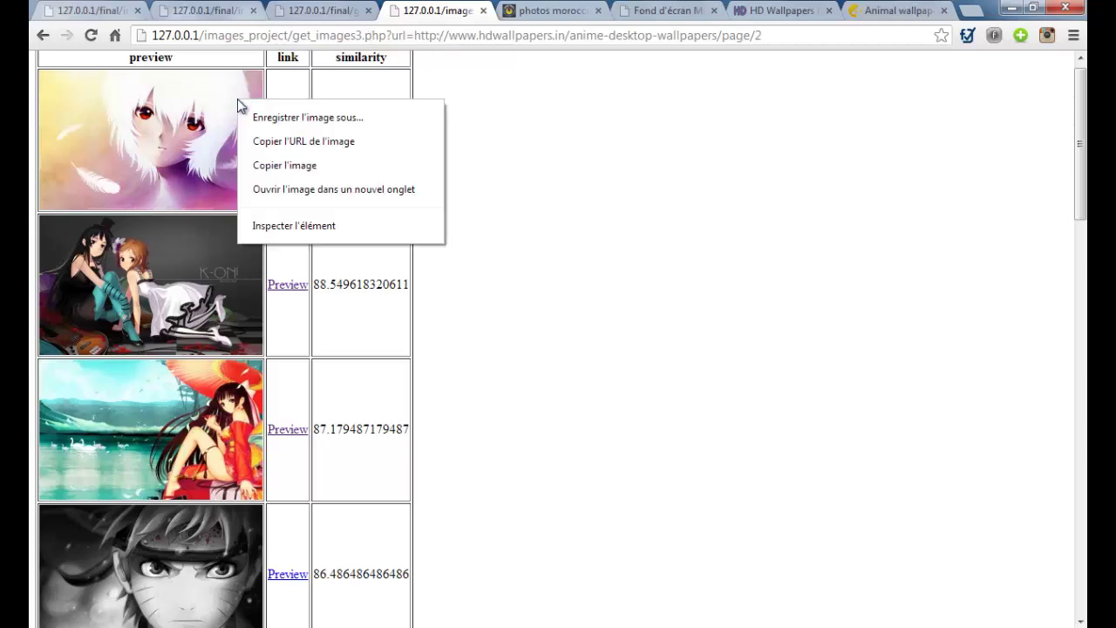
{"action": "left_click", "coordinate": [290, 142]}
{"action": "left_click", "coordinate": [810, 37]}
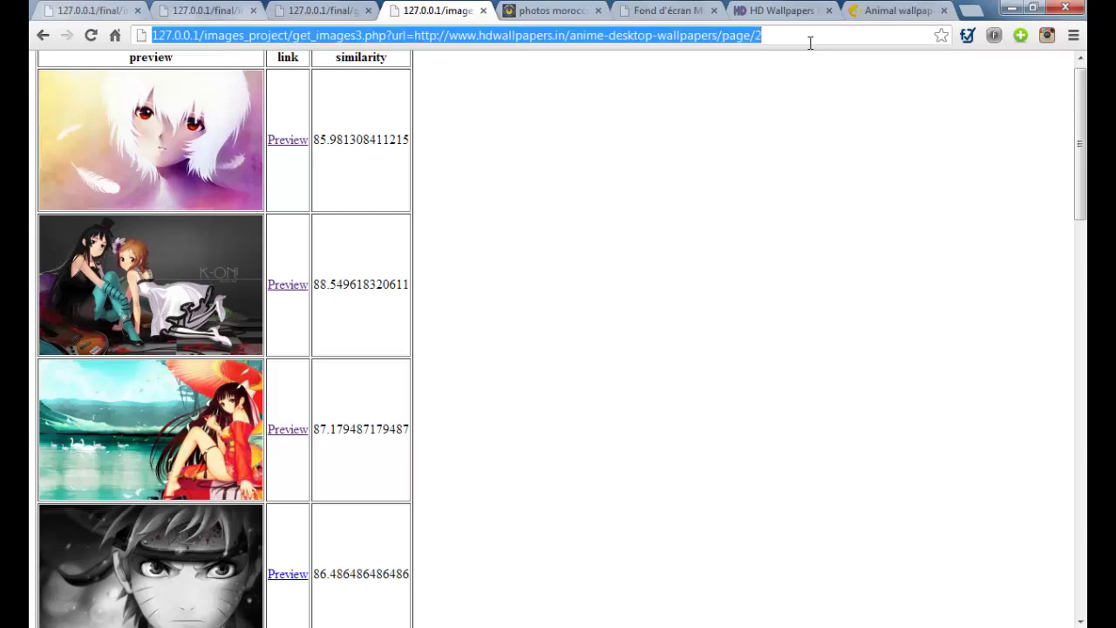
{"action": "type", "text": "http://www.hdwallpapers.in/thumbs/anime_purity-t1.jpg"}
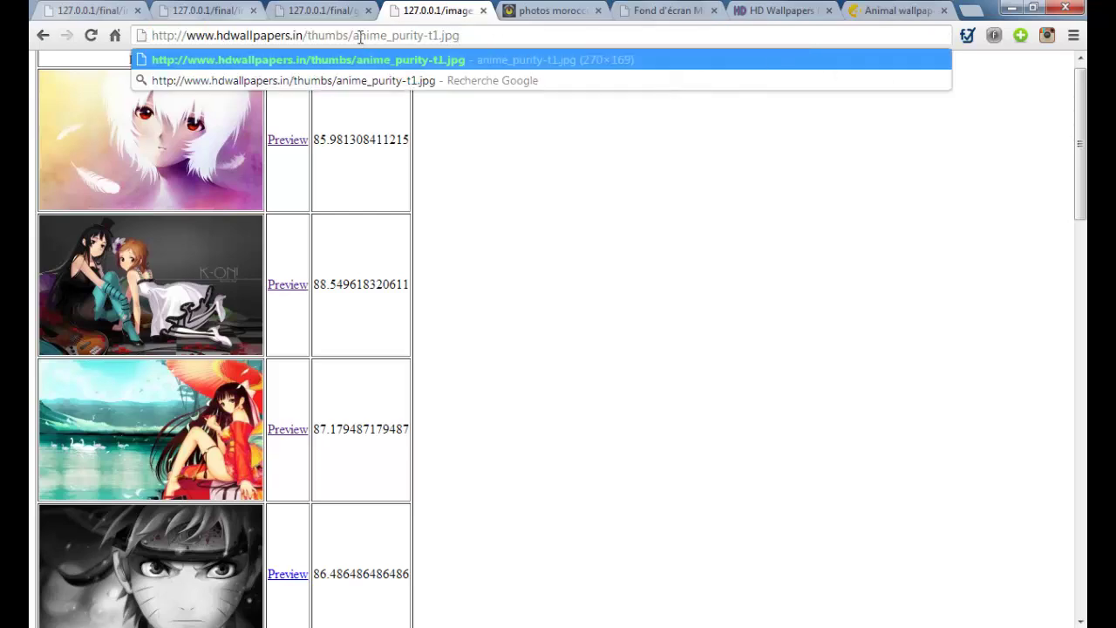
- Open the first picture's full-size version in a new tab, highlight part of its file name in the address, and return to the similarity table
{"action": "middle_click", "coordinate": [297, 141]}
{"action": "left_click", "coordinate": [475, 10]}
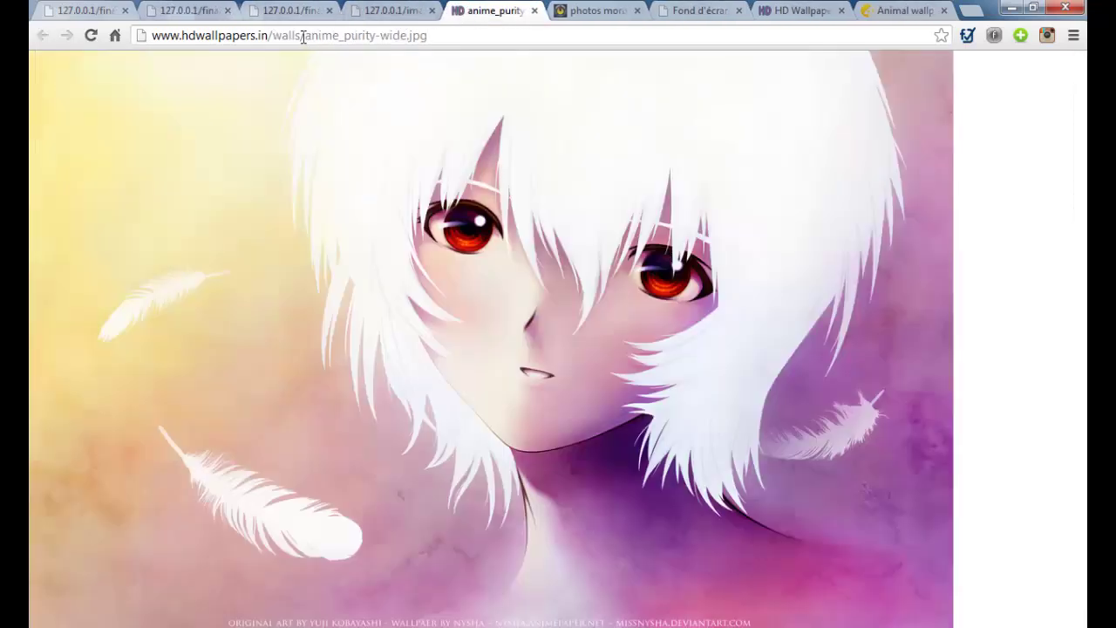
{"action": "left_click_drag", "start_coordinate": [302, 36], "coordinate": [406, 36]}
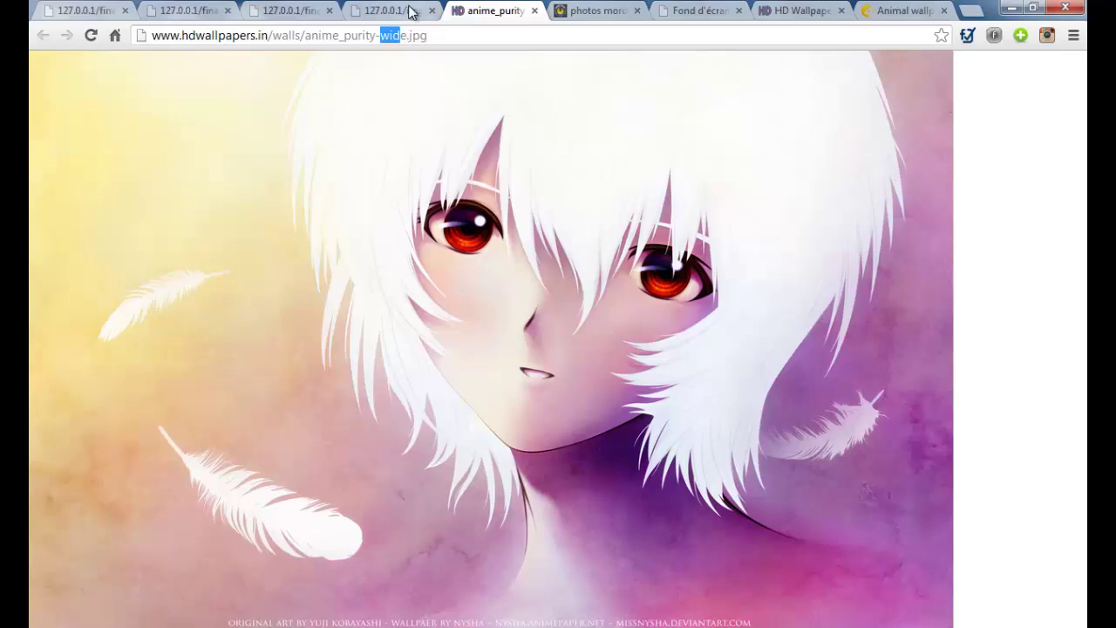
{"action": "left_click", "coordinate": [410, 12]}
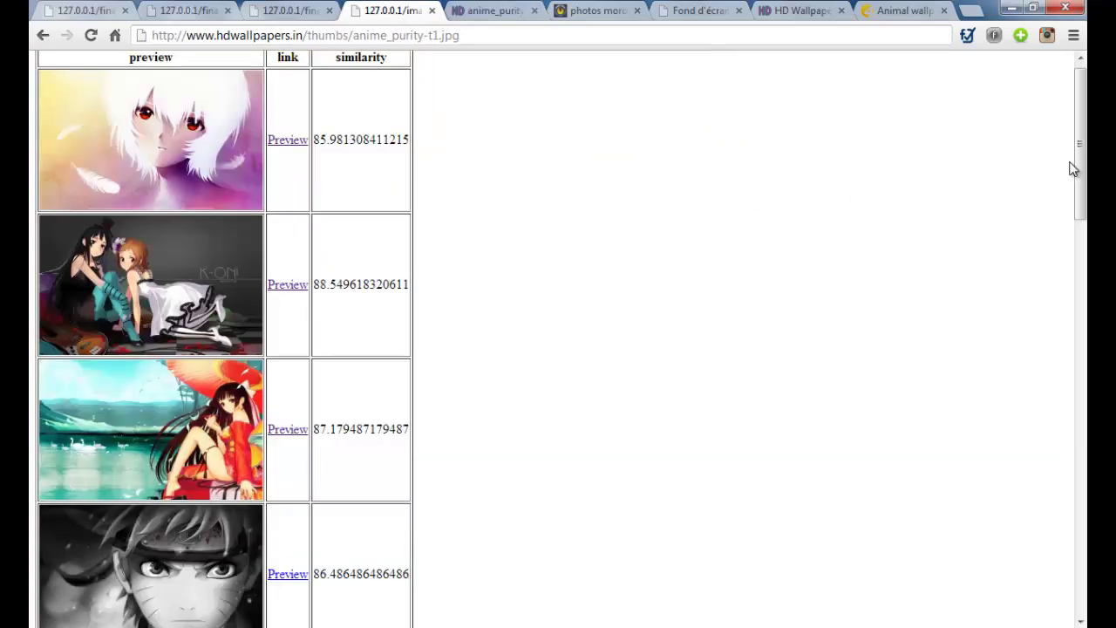
- Look through the similarity values of the pictures further down the table
{"action": "scroll", "coordinate": [1085, 160], "scroll_direction": "up", "scroll_amount": 1}
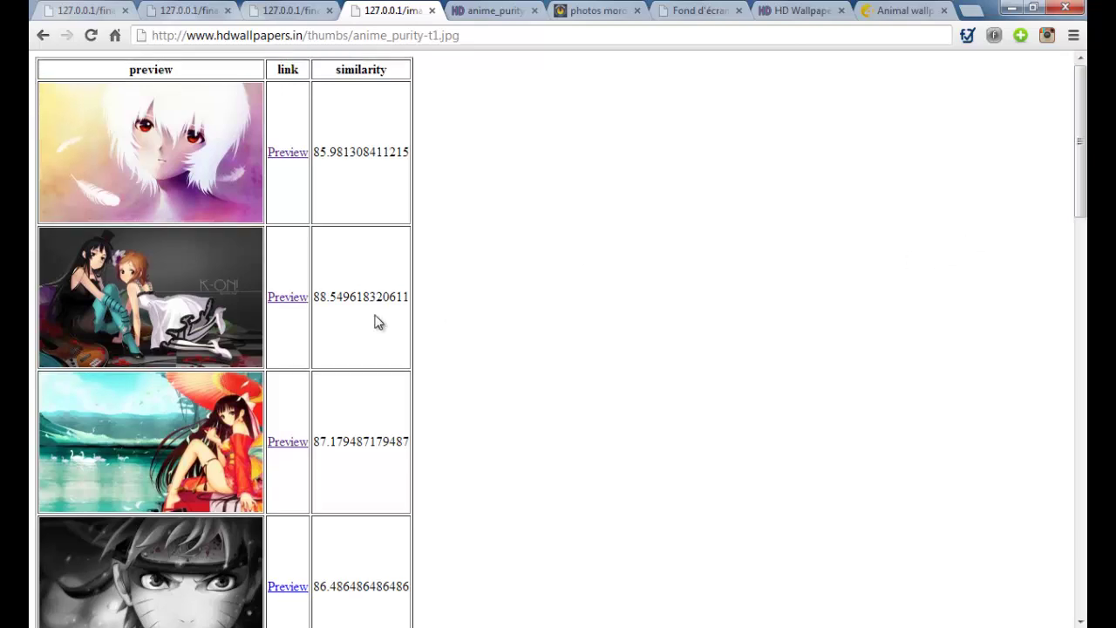
{"action": "scroll", "coordinate": [372, 314], "scroll_direction": "down", "scroll_amount": 2}
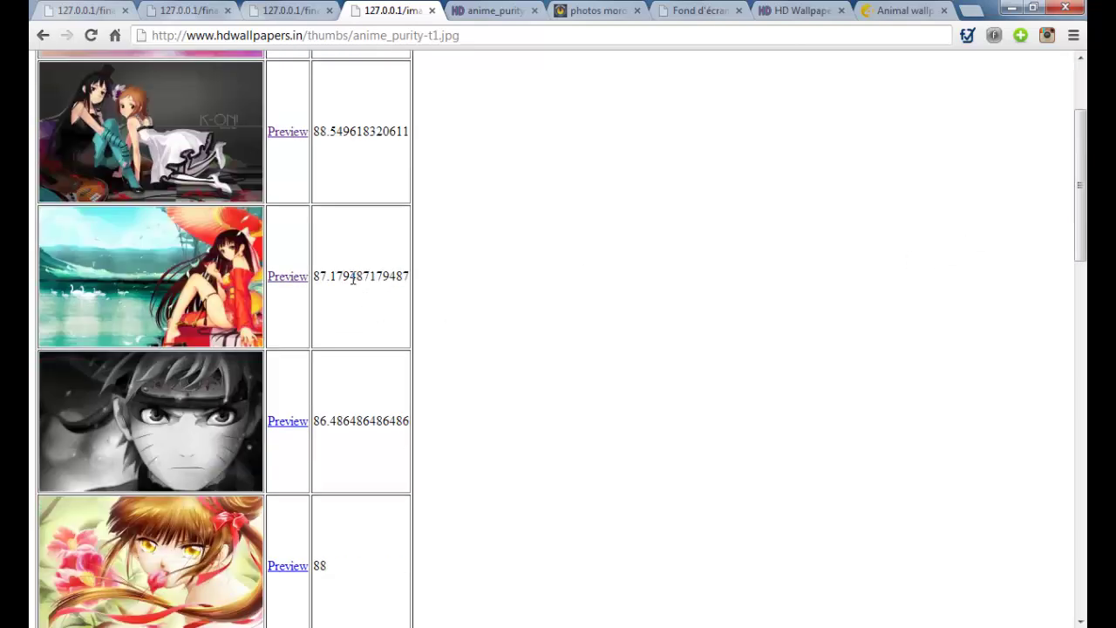
{"action": "scroll", "coordinate": [353, 278], "scroll_direction": "down", "scroll_amount": 2}
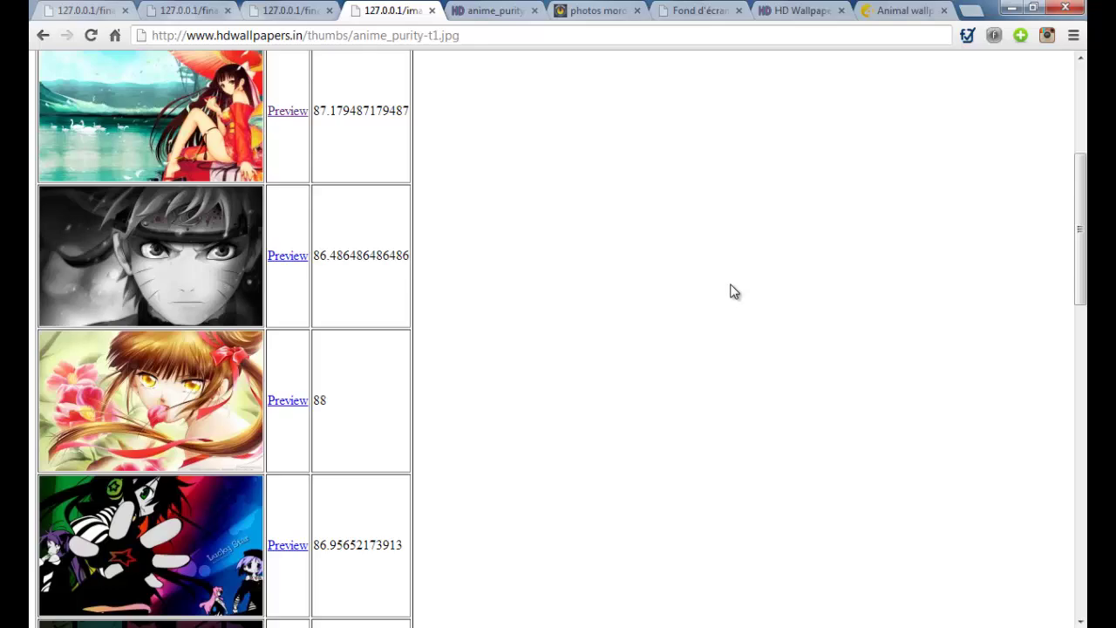
{"action": "scroll", "coordinate": [723, 213], "scroll_direction": "up", "scroll_amount": 4}
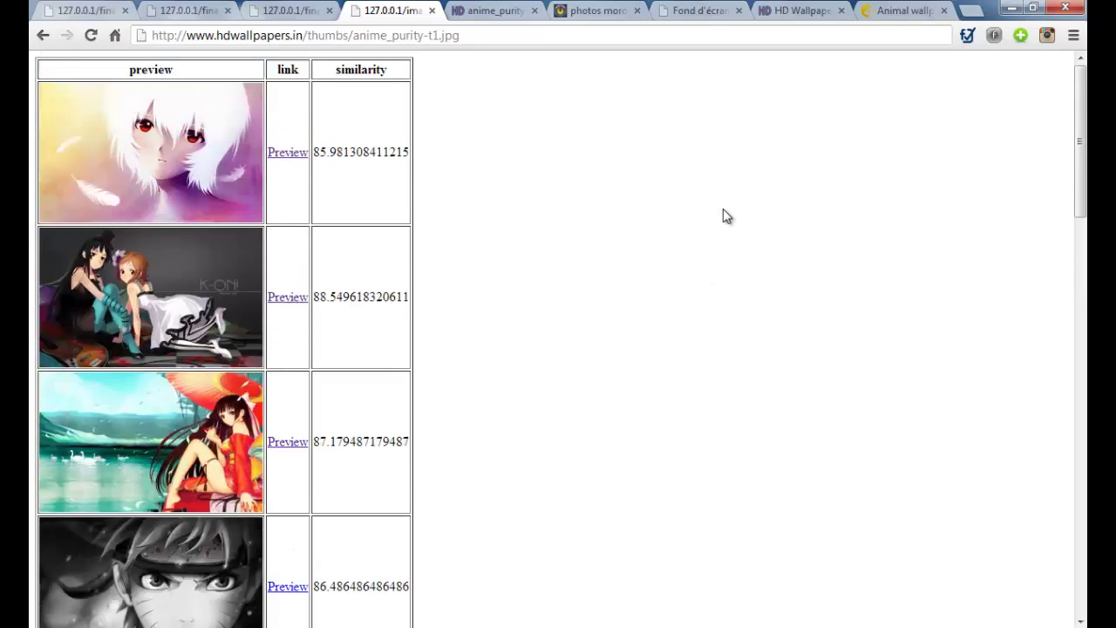
{"action": "scroll", "coordinate": [727, 217], "scroll_direction": "down", "scroll_amount": 8}
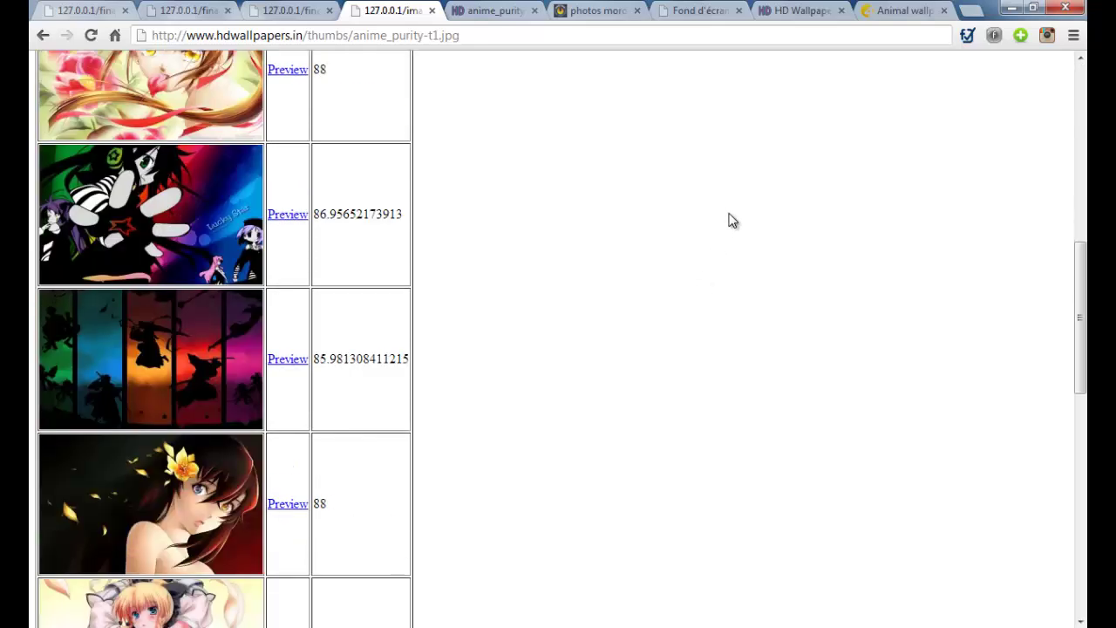